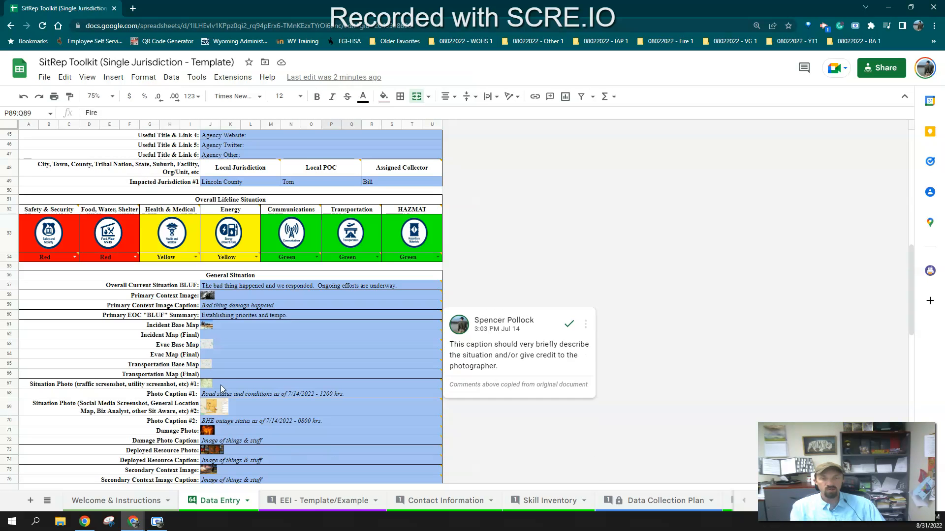
Select the Incident Base Map cell, then open Google Maps in a new browser tab by searching for google maps
click(221, 327)
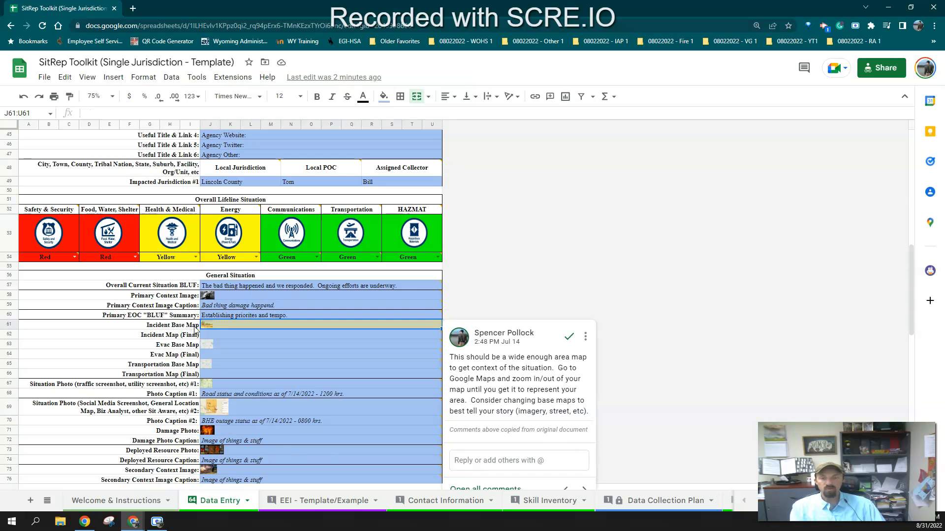
click(133, 9)
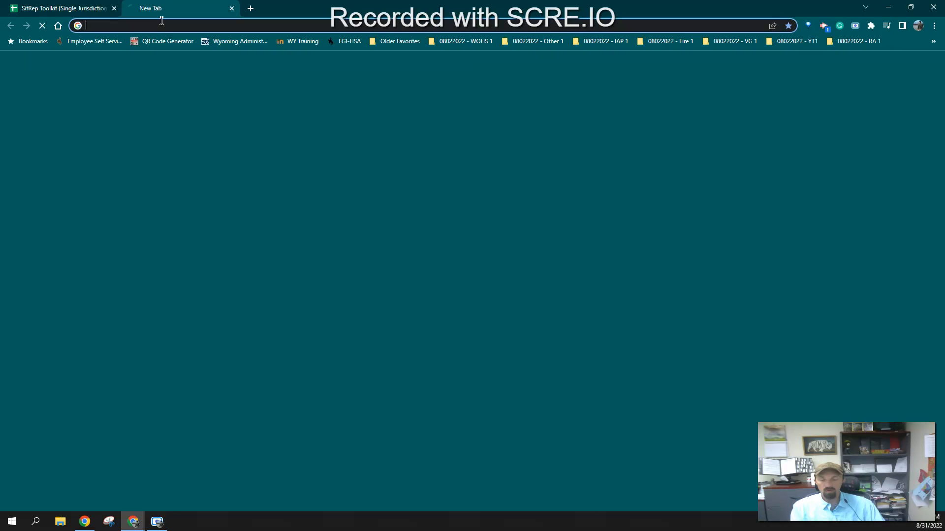
text(google maps)
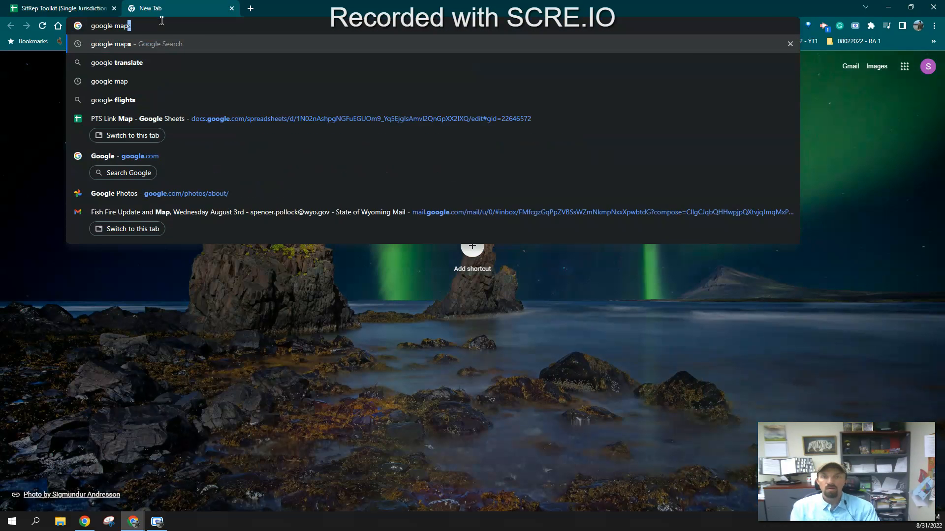
key(Return)
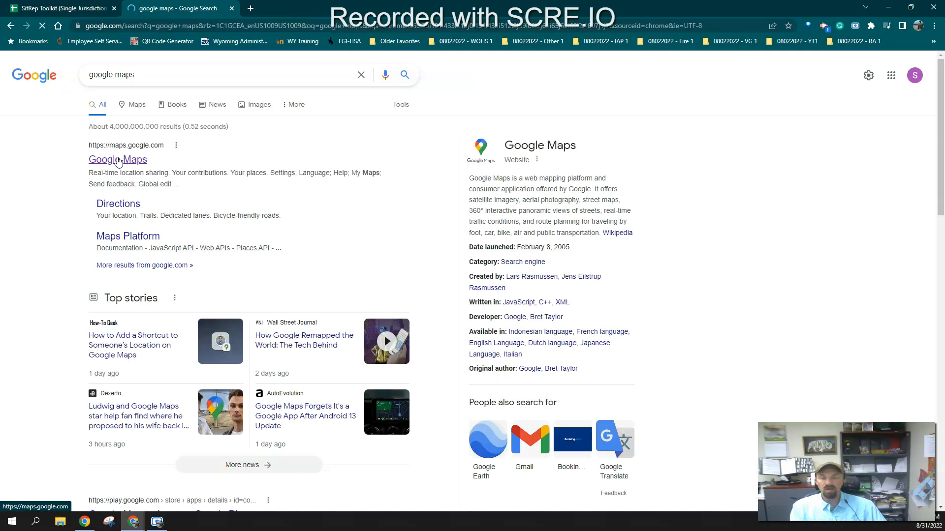
click(118, 159)
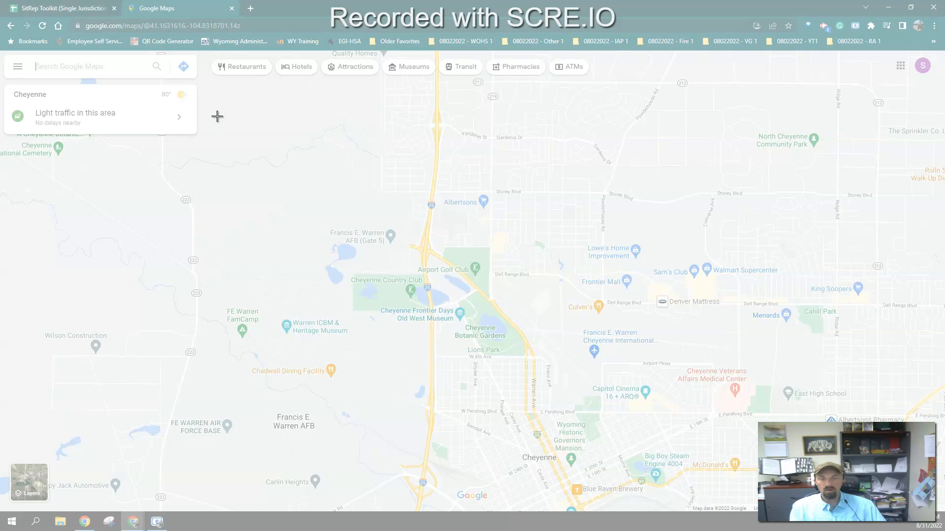
Snip the Cheyenne area of the map and save the capture as an image file
drag(216, 114, 759, 492)
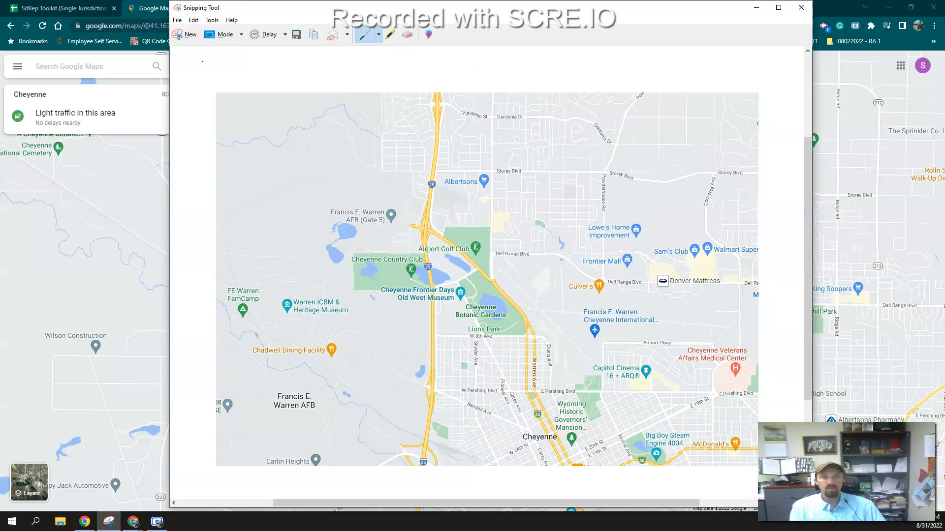
click(177, 20)
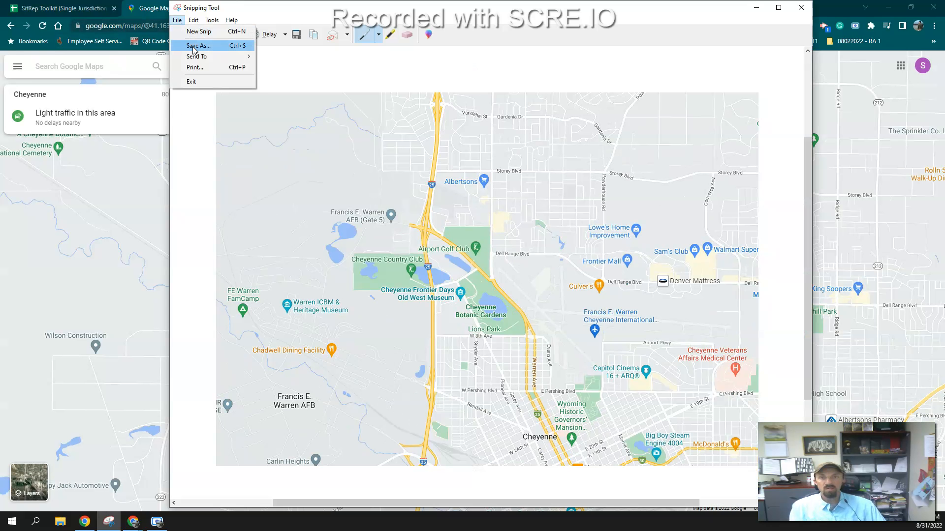
click(193, 47)
click(212, 84)
click(562, 276)
click(492, 260)
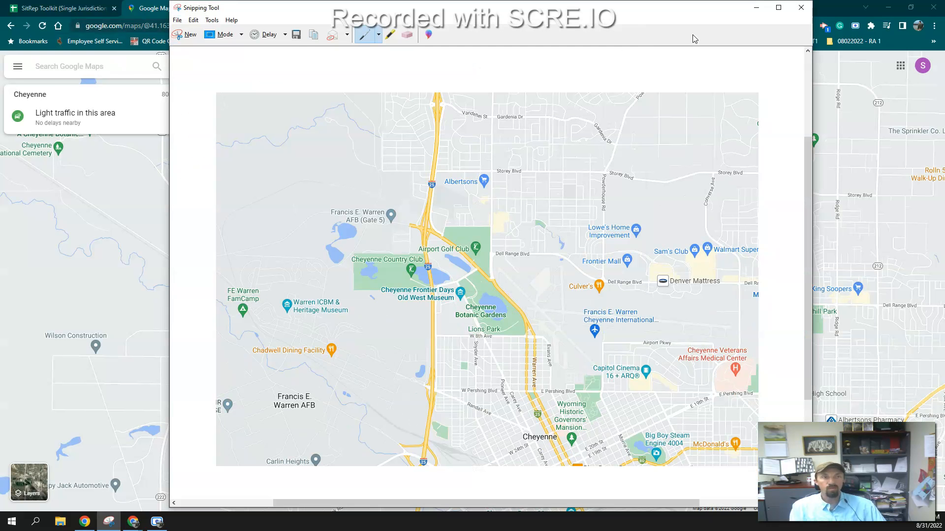
click(800, 8)
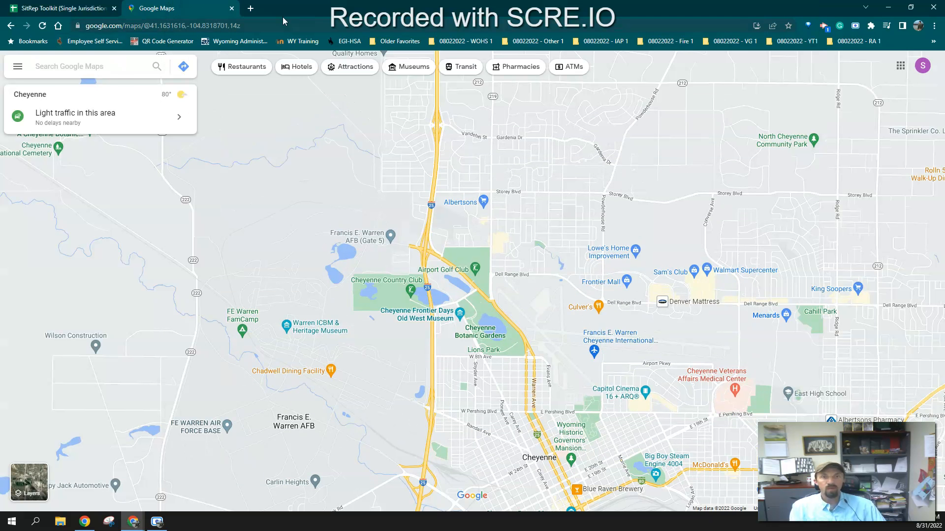
Insert the saved Capture.PNG image into the Incident Base Map cell as an in-cell image
click(230, 8)
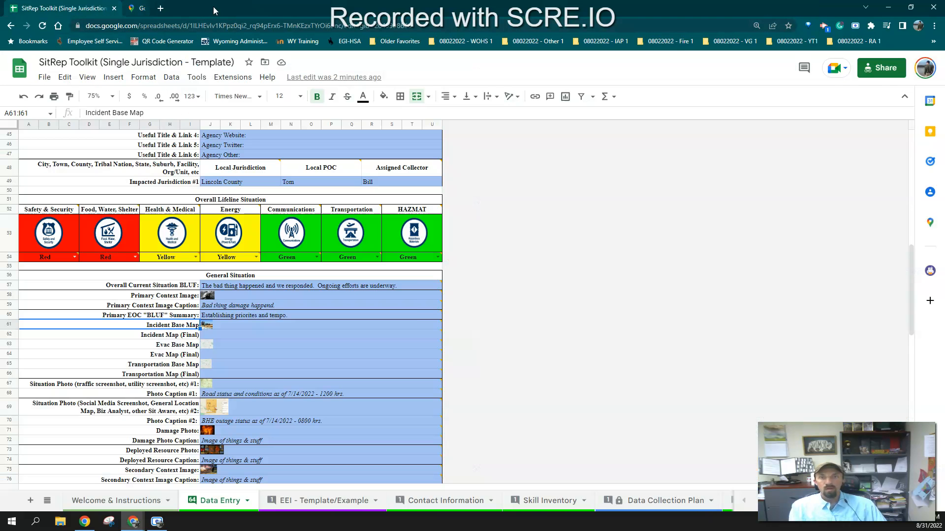
click(213, 330)
click(113, 77)
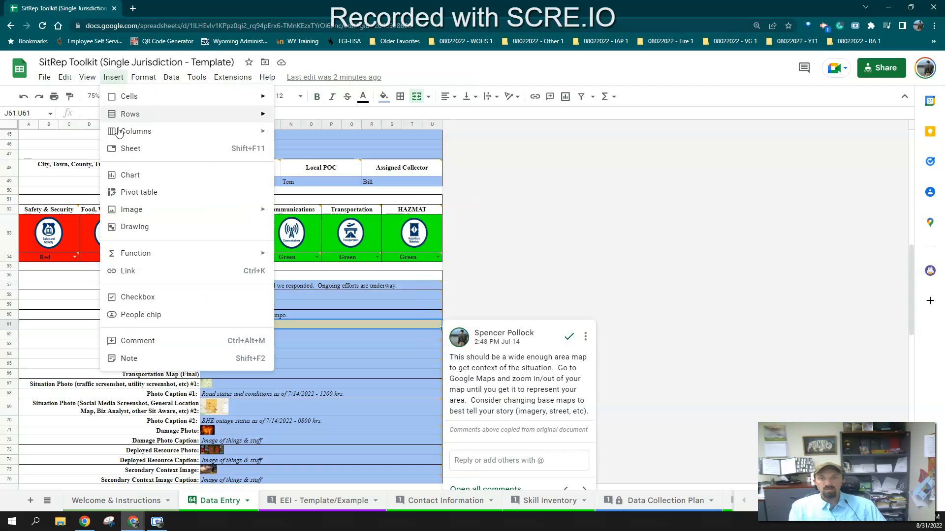
mouse_move(142, 213)
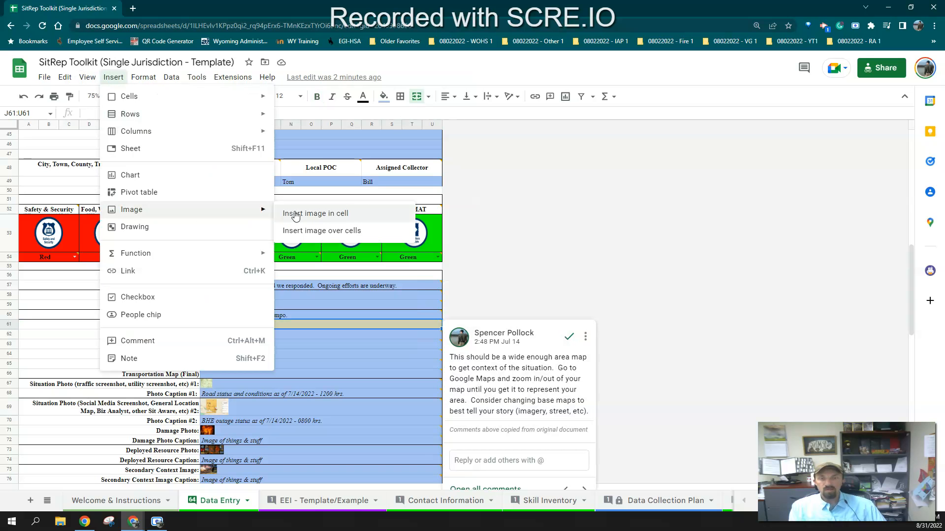
click(319, 217)
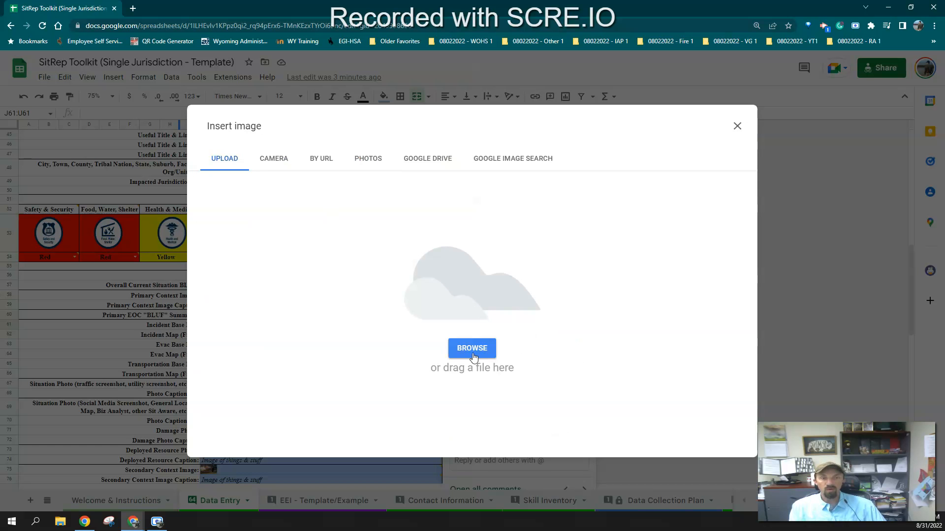
click(129, 86)
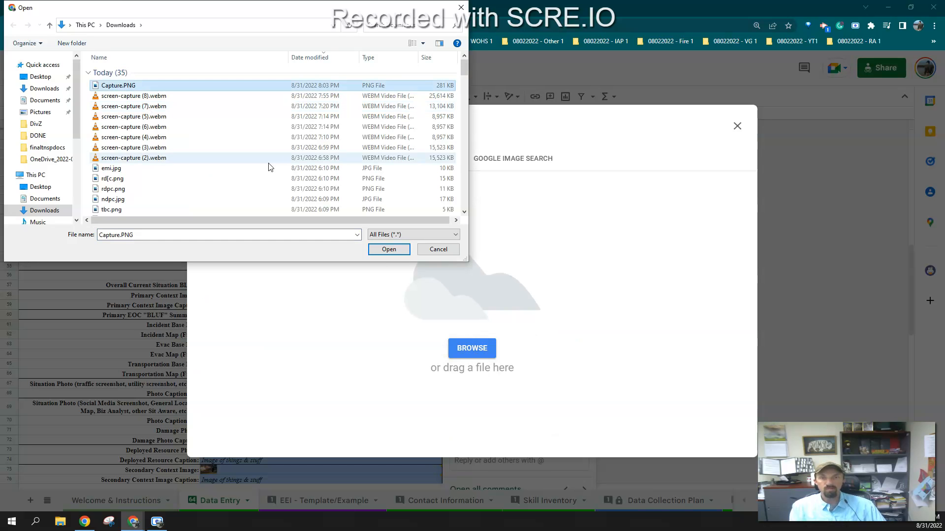
click(392, 251)
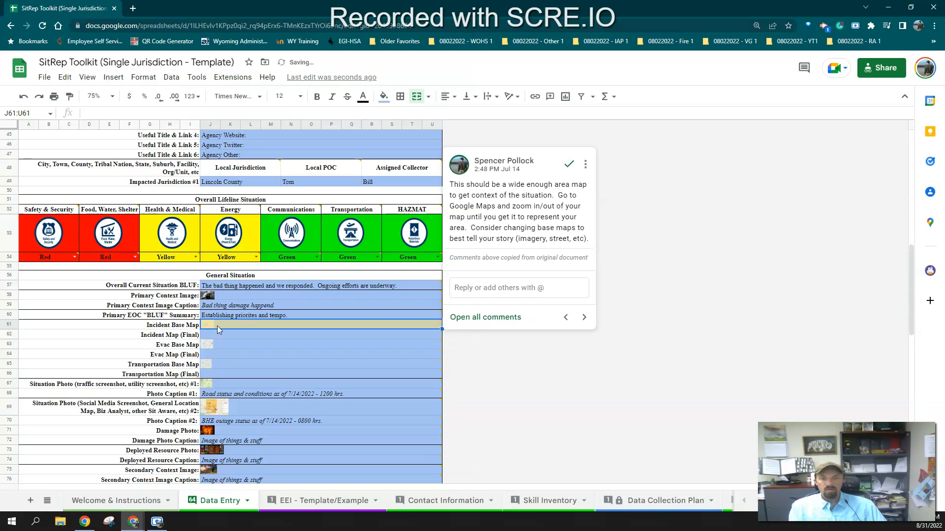
Open the Incident Map sheet and move the red incident boundary shape up and to the right over the map
scroll(605, 507, down, 5)
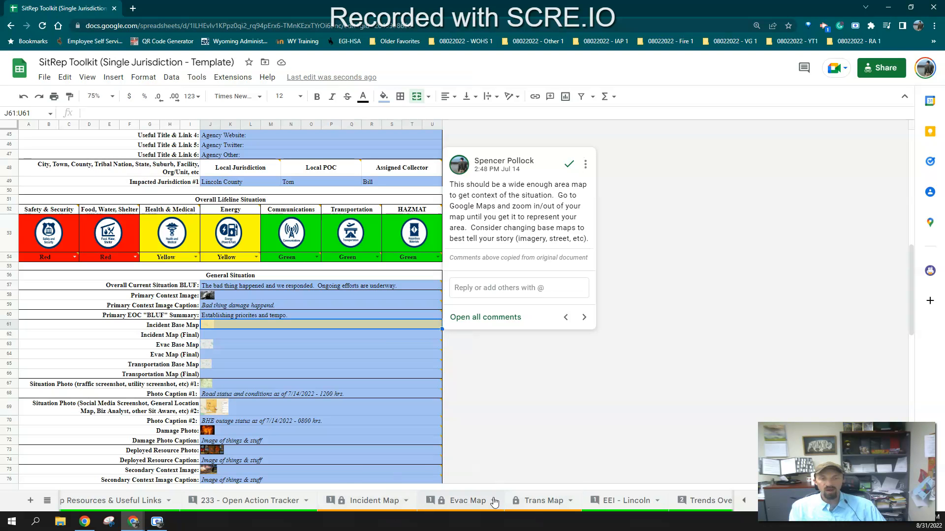
click(390, 502)
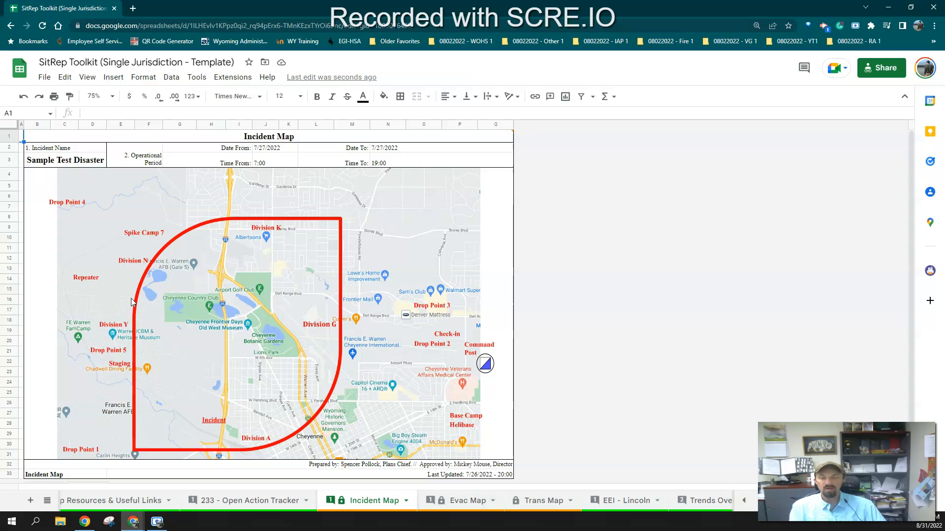
click(147, 320)
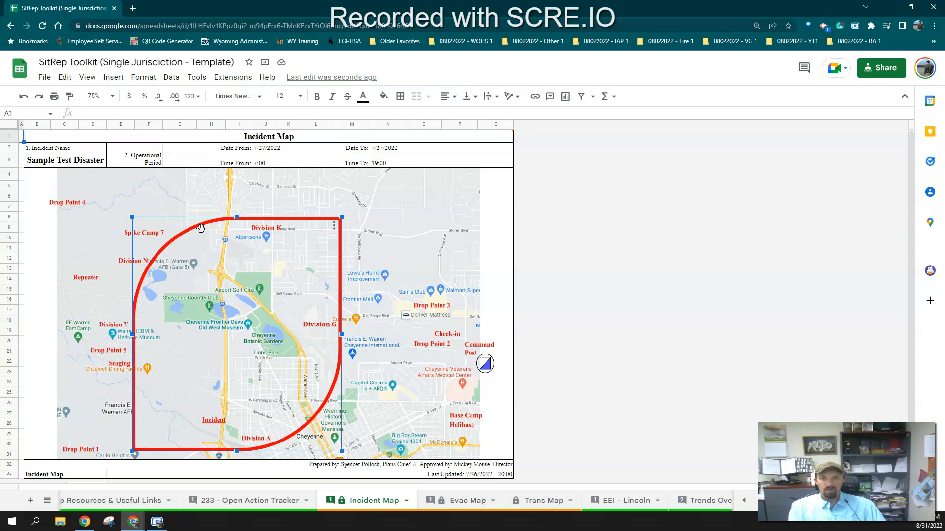
click(64, 118)
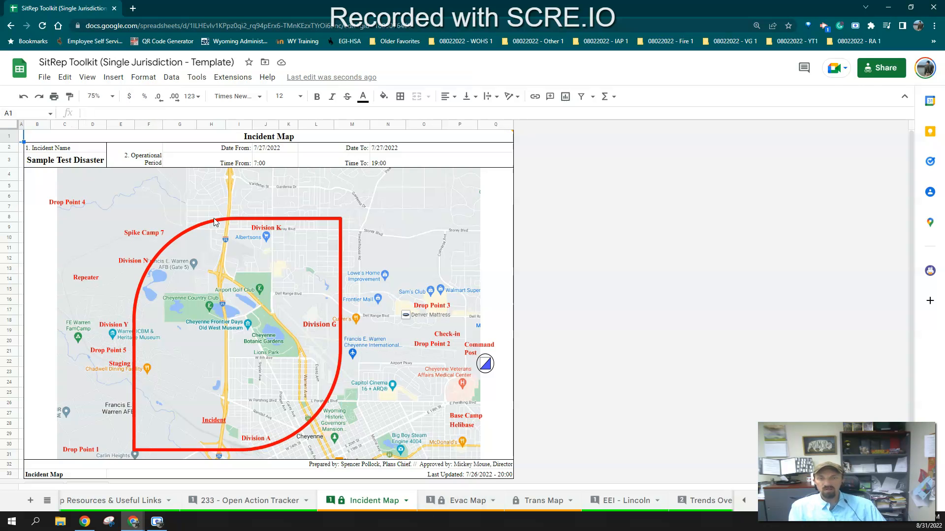
mouse_move(215, 223)
mouse_down()
mouse_move(286, 214)
mouse_move(273, 204)
mouse_up()
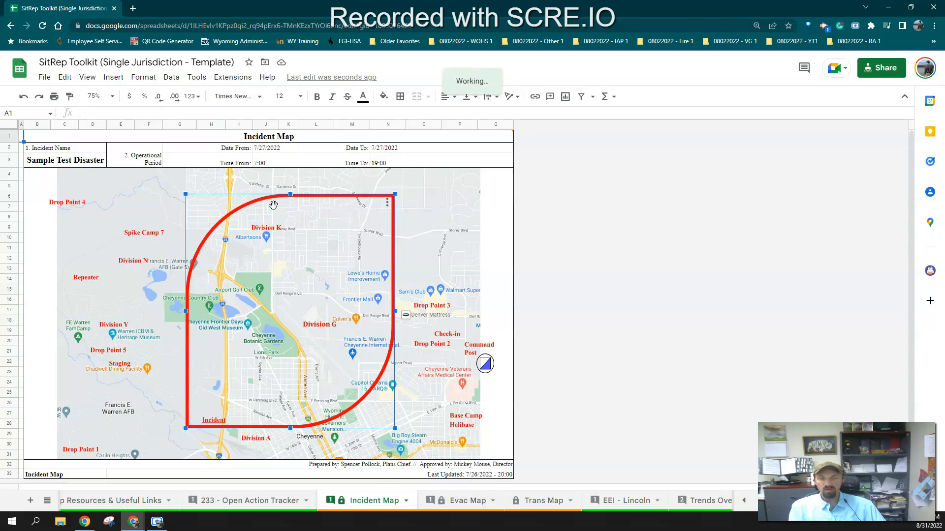
click(408, 306)
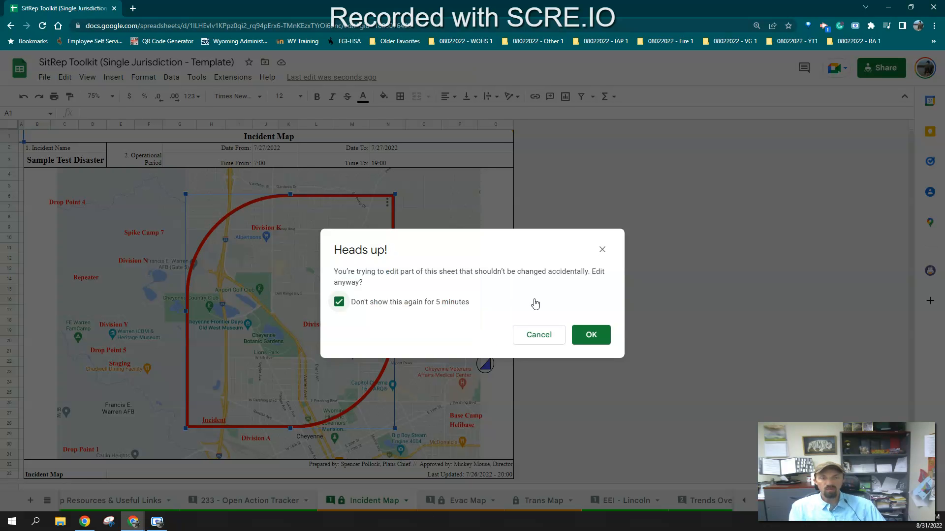
click(593, 338)
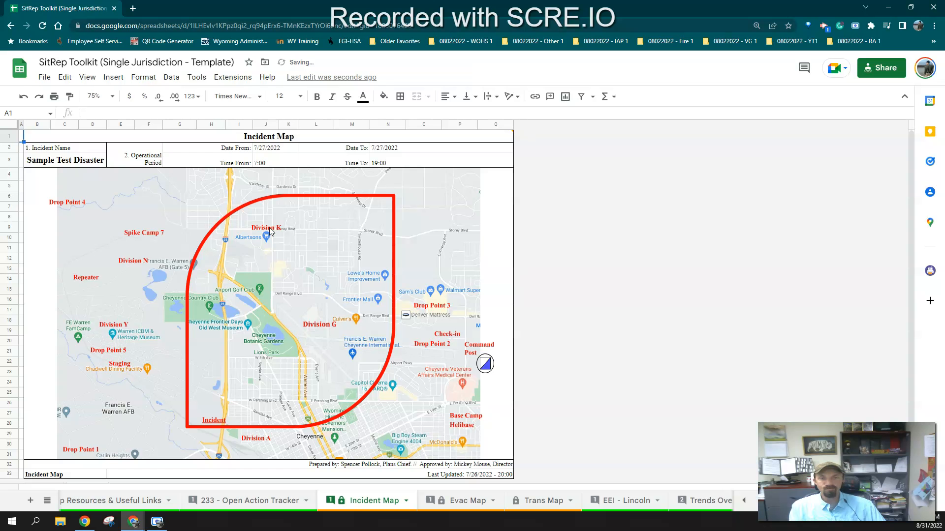
Edit the boundary drawing to rotate the shape, then reposition the rotated boundary over the map
mouse_move(296, 211)
mouse_down()
mouse_move(374, 224)
mouse_move(291, 209)
mouse_up()
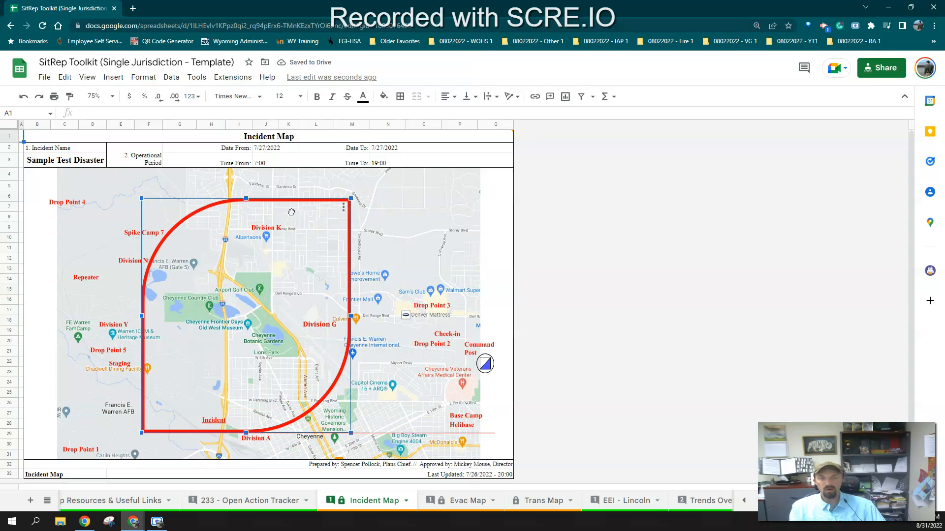
double_click(313, 217)
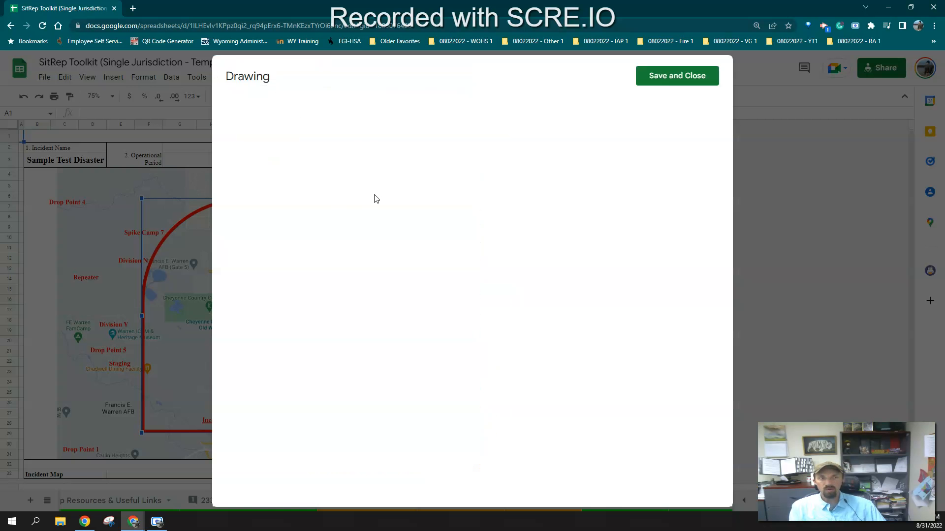
click(487, 179)
drag(588, 156, 518, 261)
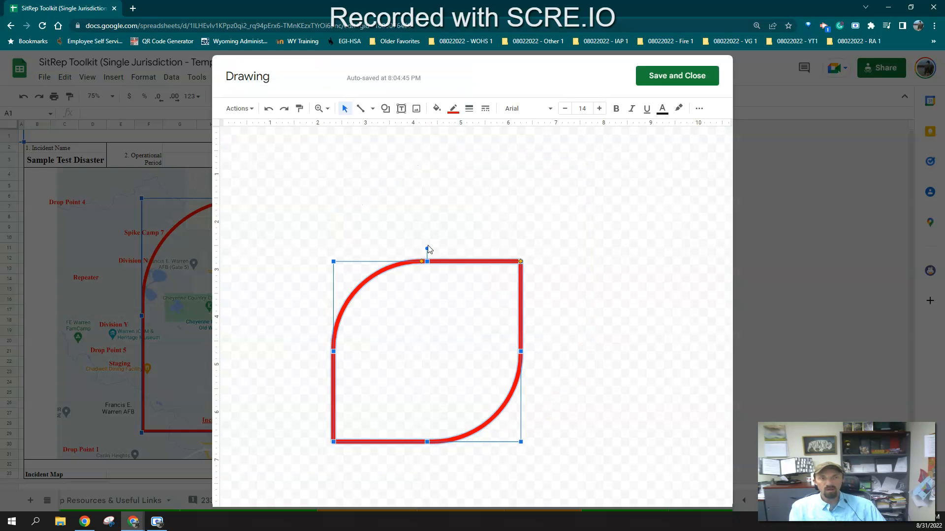
drag(426, 247, 533, 310)
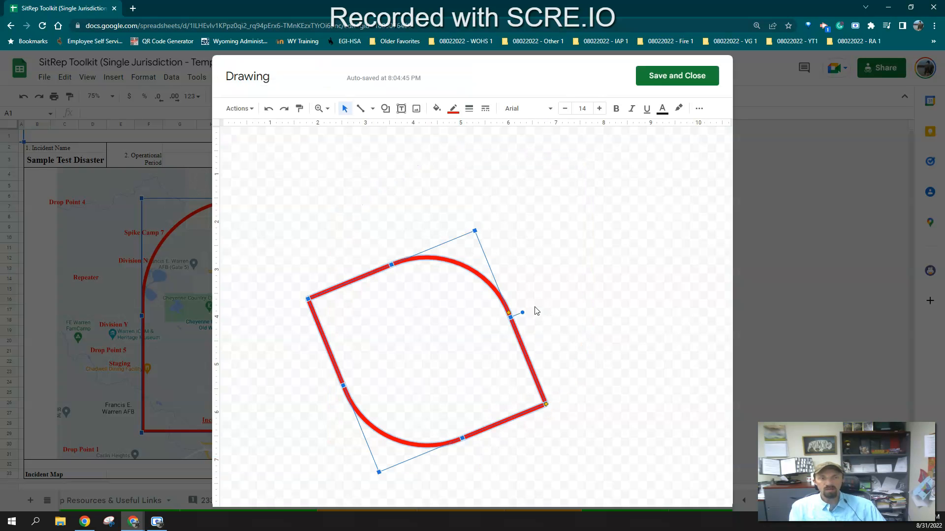
click(668, 80)
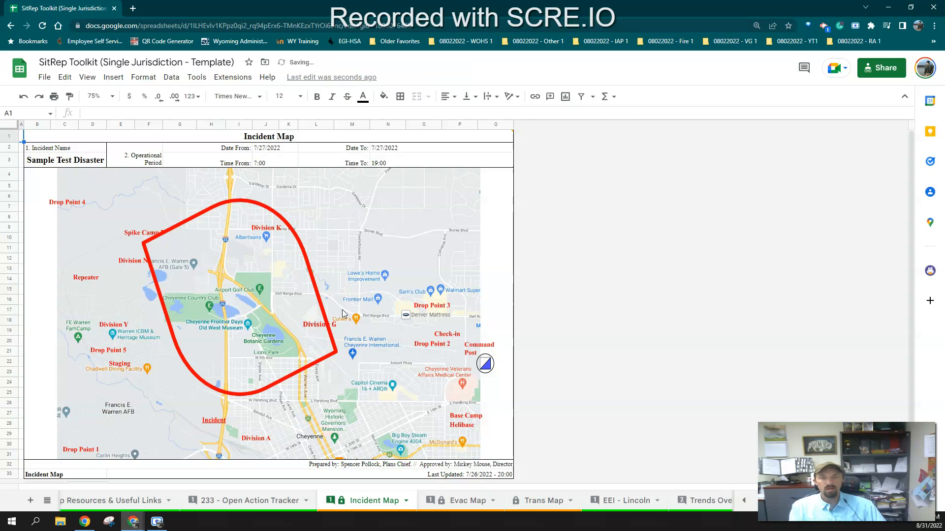
mouse_move(314, 286)
mouse_down()
mouse_move(411, 288)
mouse_move(364, 317)
mouse_up()
Move the Command Post icon and its label up near Division K at the top of the map
click(483, 356)
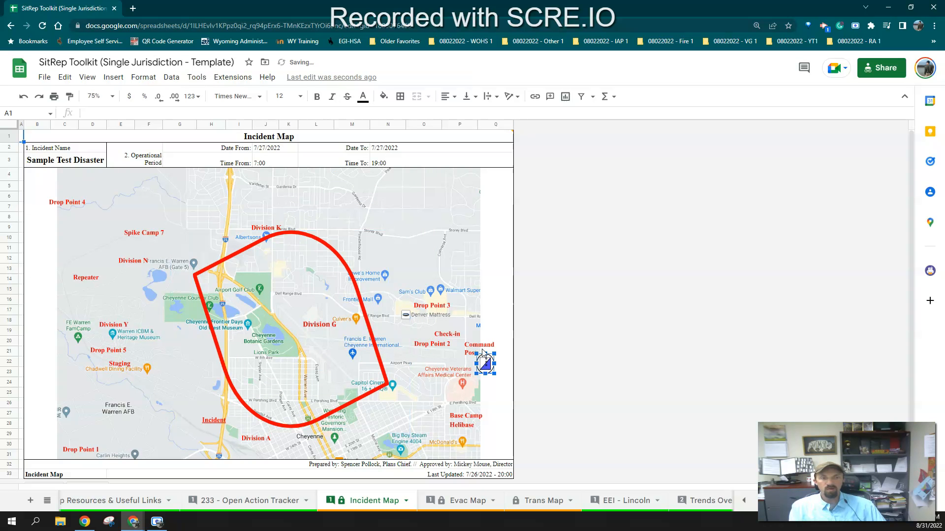
shift+click(484, 351)
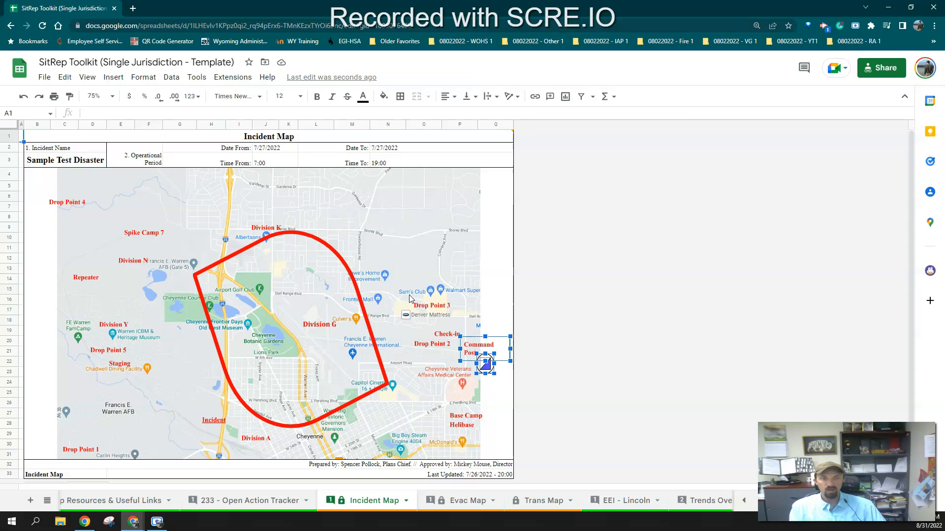
click(440, 341)
click(487, 351)
click(487, 364)
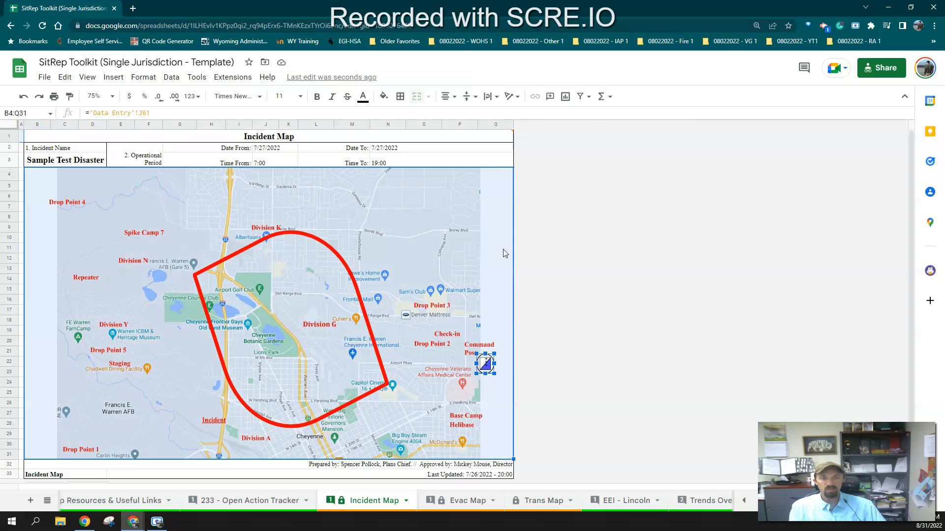
click(472, 163)
click(485, 364)
click(486, 365)
mouse_move(485, 364)
mouse_down()
mouse_move(340, 337)
mouse_move(213, 147)
mouse_move(192, 201)
mouse_move(205, 197)
mouse_up()
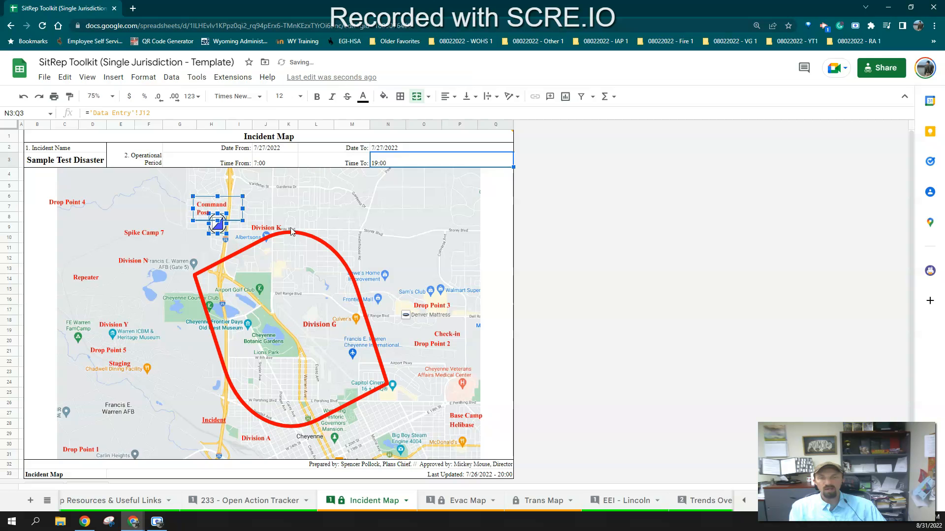
click(281, 226)
Edit the Command Post label to append "(Elementary School)" and save the drawing
double_click(206, 212)
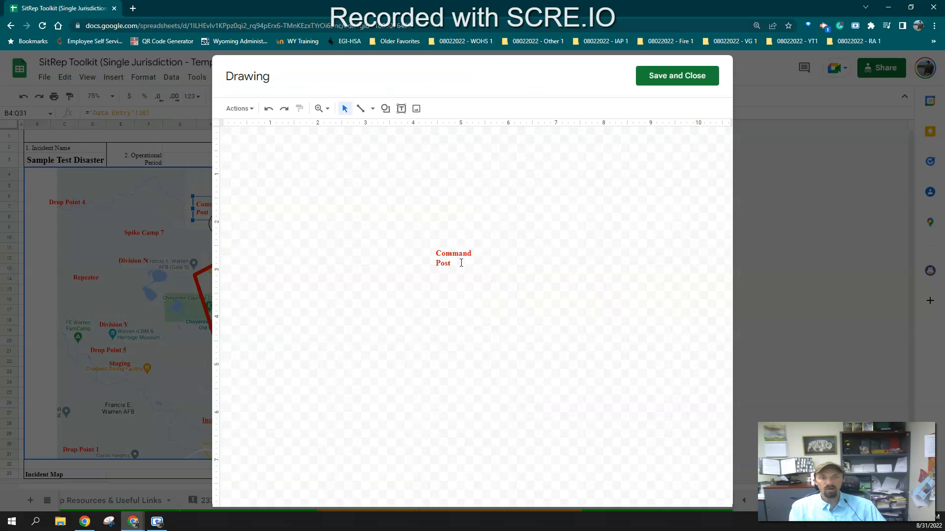
click(461, 263)
text(()
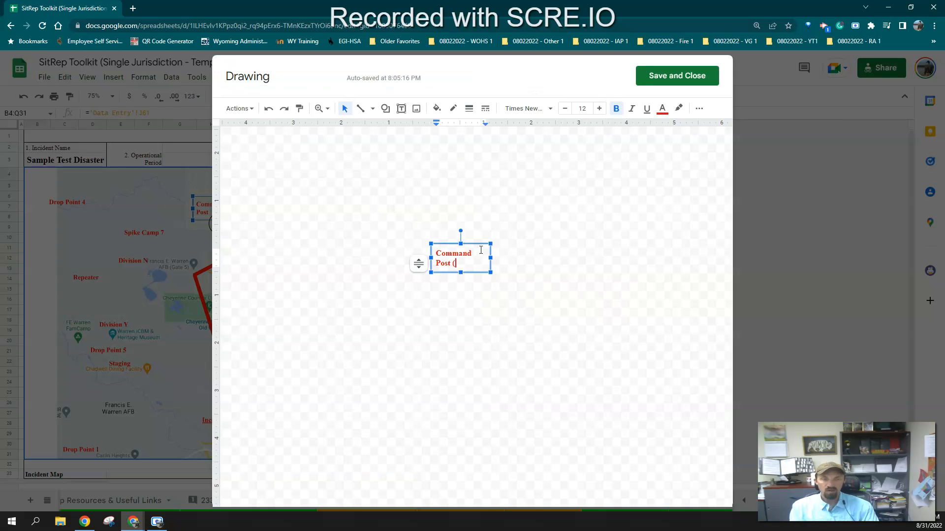
text(Elemntary School))
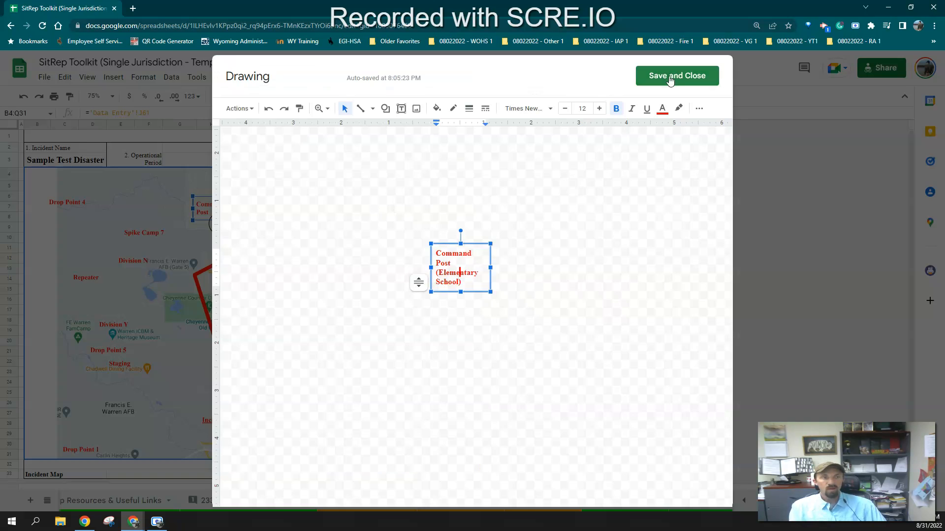
click(669, 78)
click(204, 211)
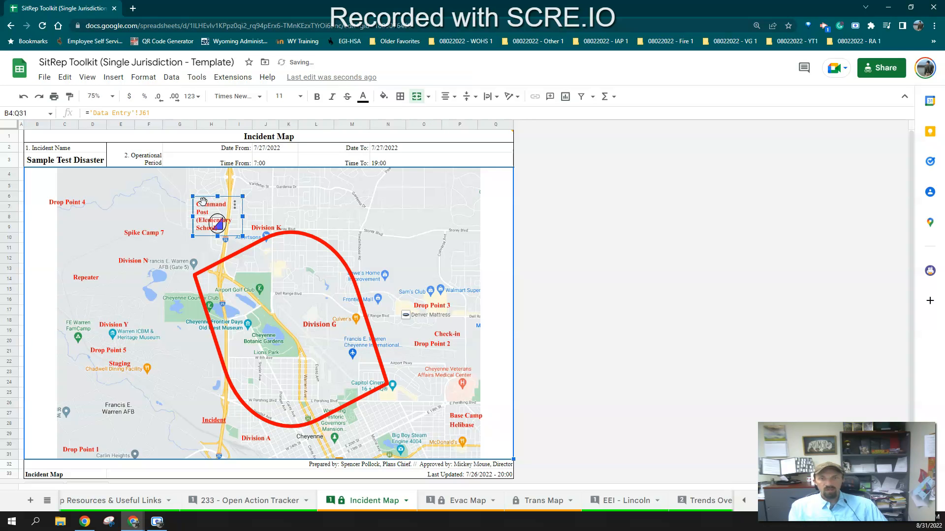
Move the Command Post label slightly up and to the left above its icon
drag(202, 197, 192, 185)
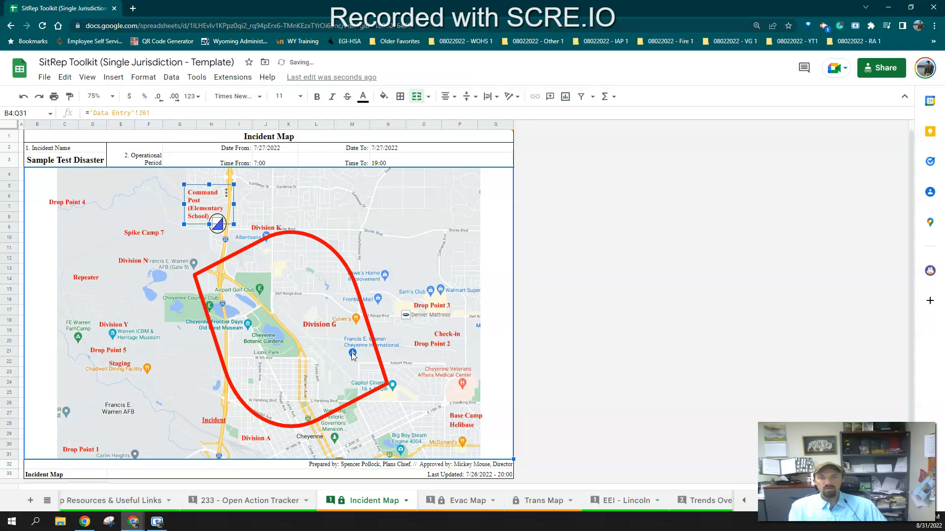
click(130, 262)
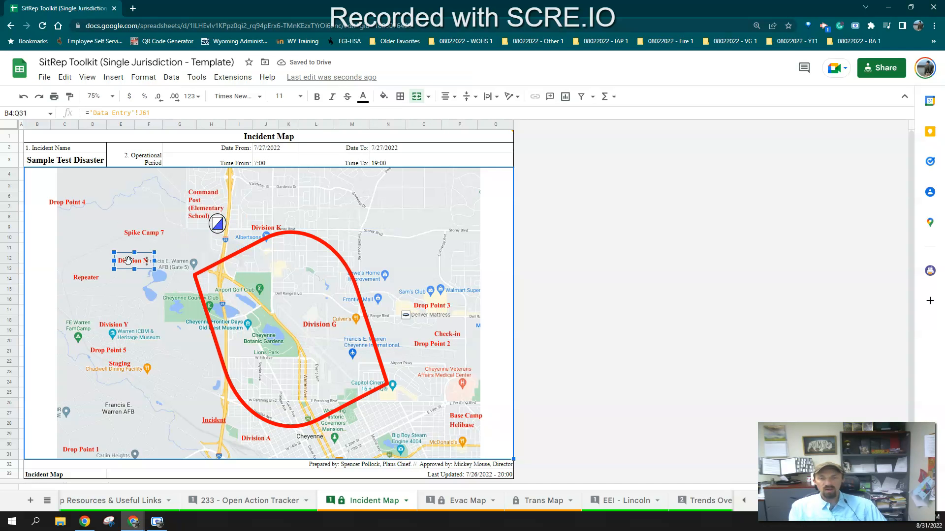
double_click(130, 261)
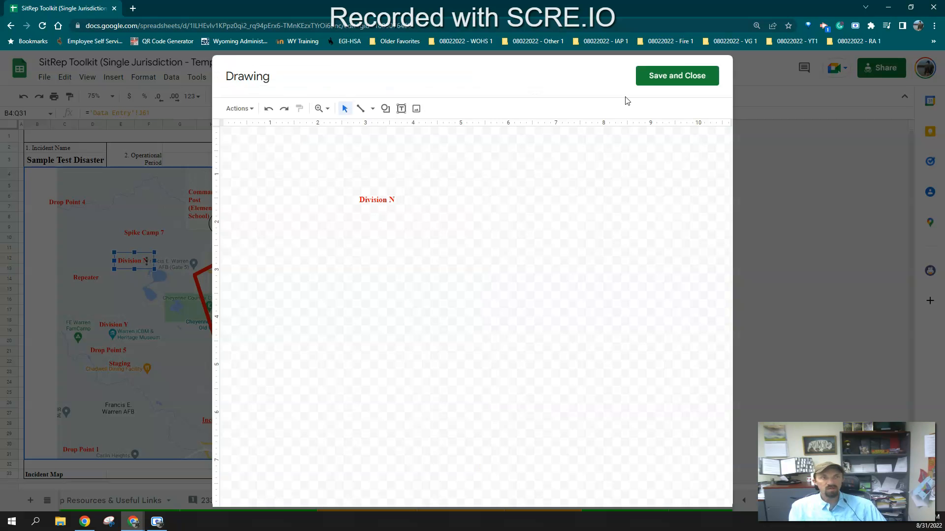
click(649, 77)
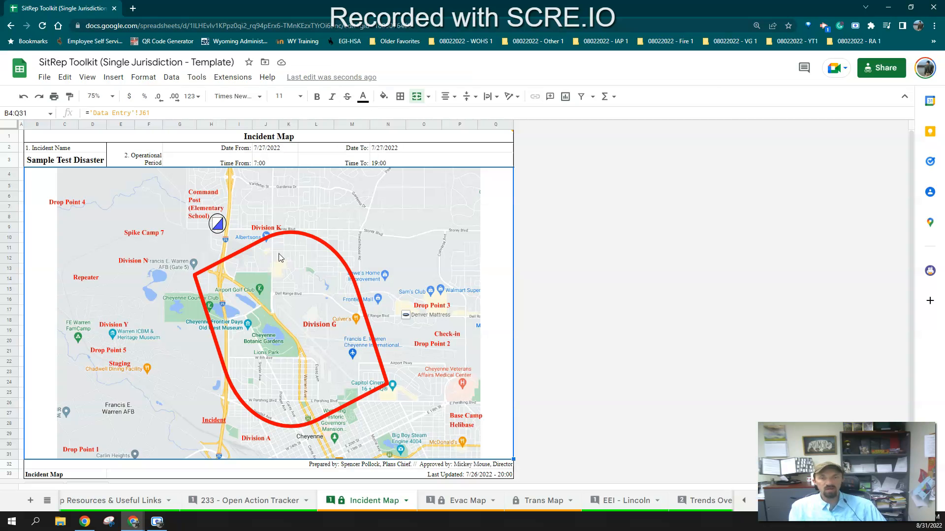
Delete the Drop Point 5 label from the map
click(115, 352)
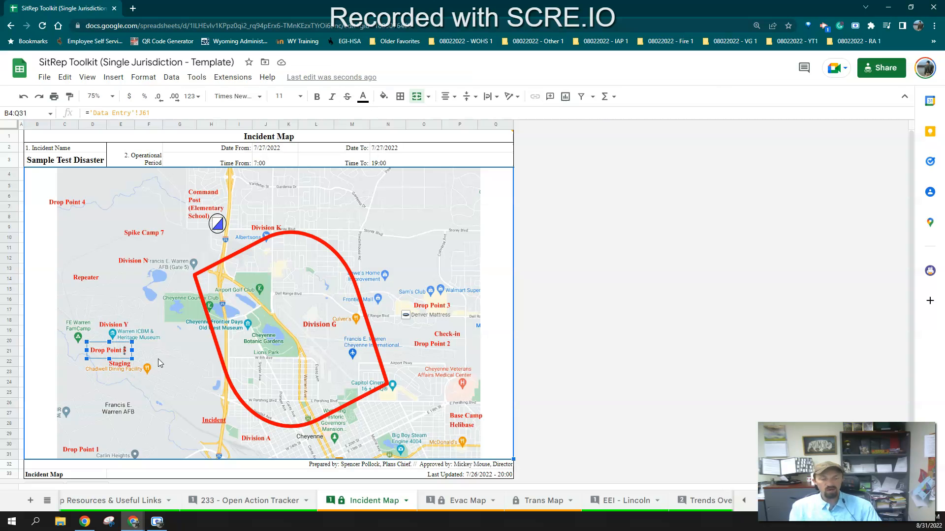
key(Delete)
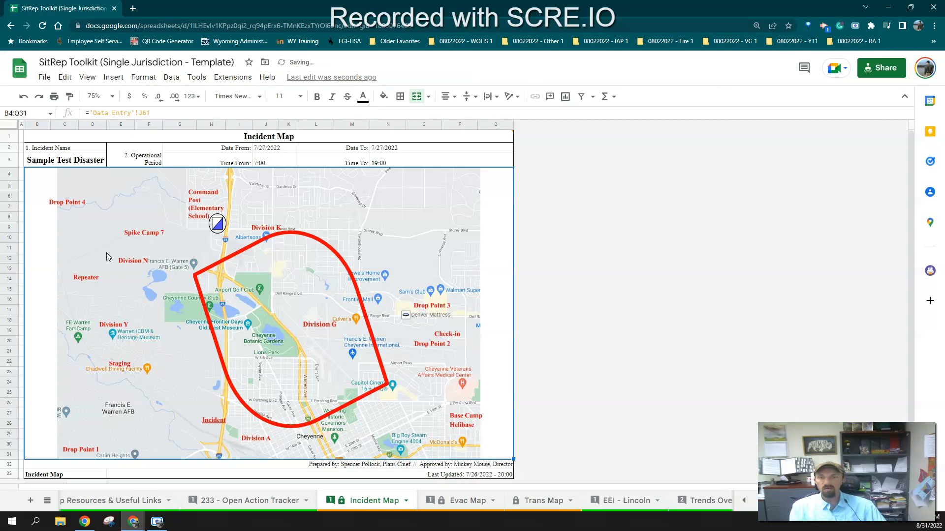
click(114, 78)
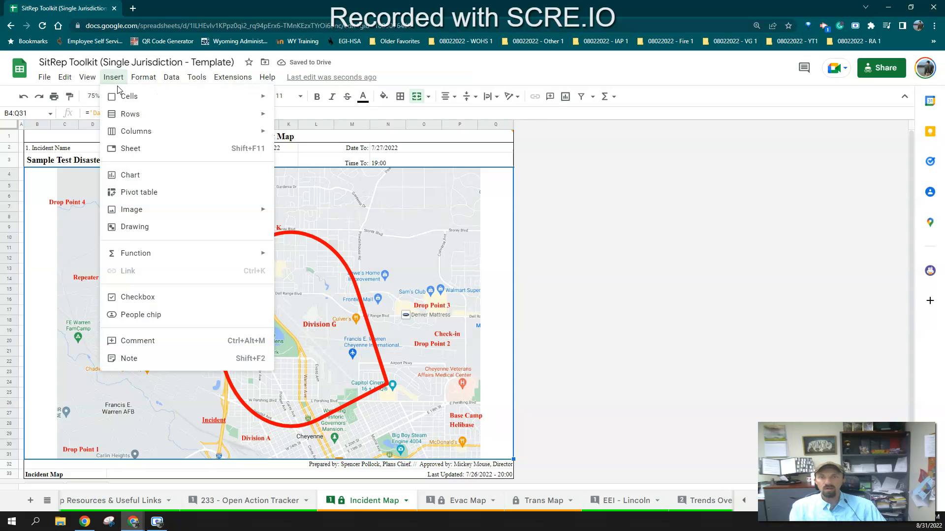
click(138, 227)
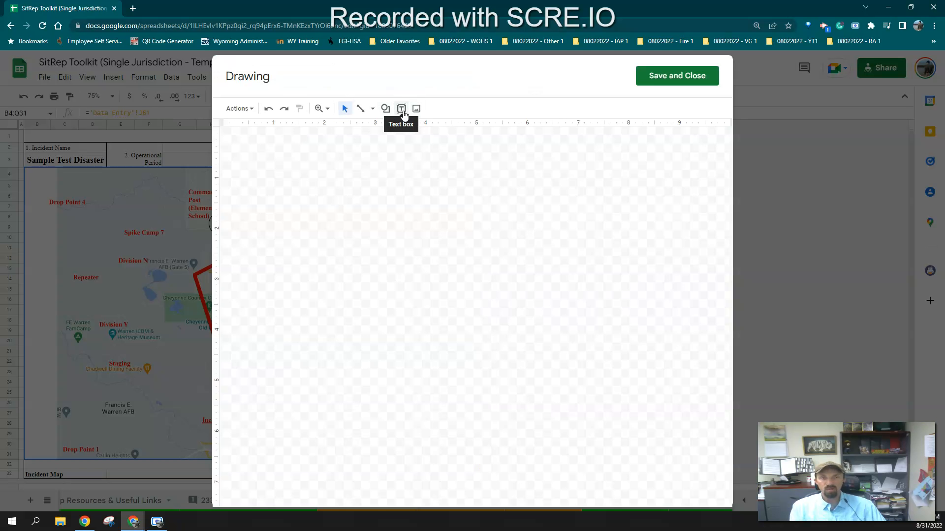
click(386, 110)
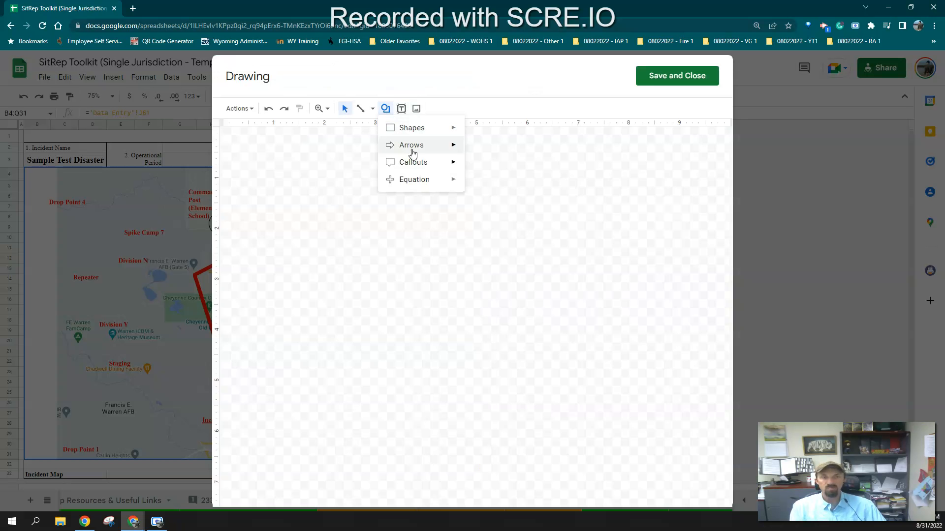
mouse_move(412, 150)
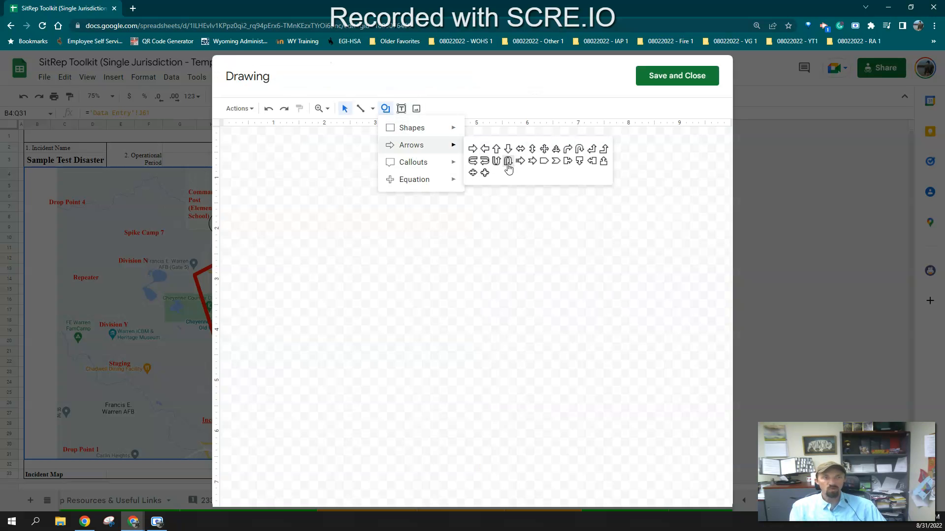
mouse_move(442, 166)
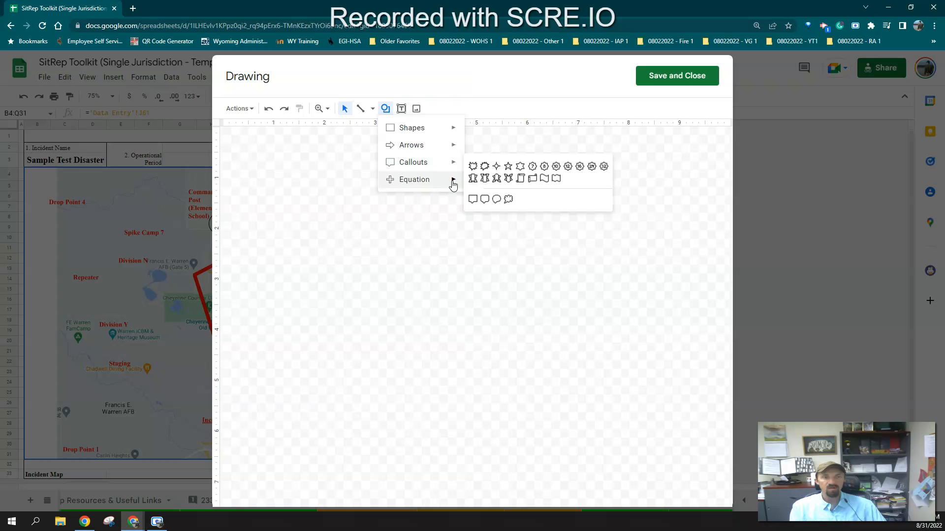
mouse_move(451, 185)
click(649, 77)
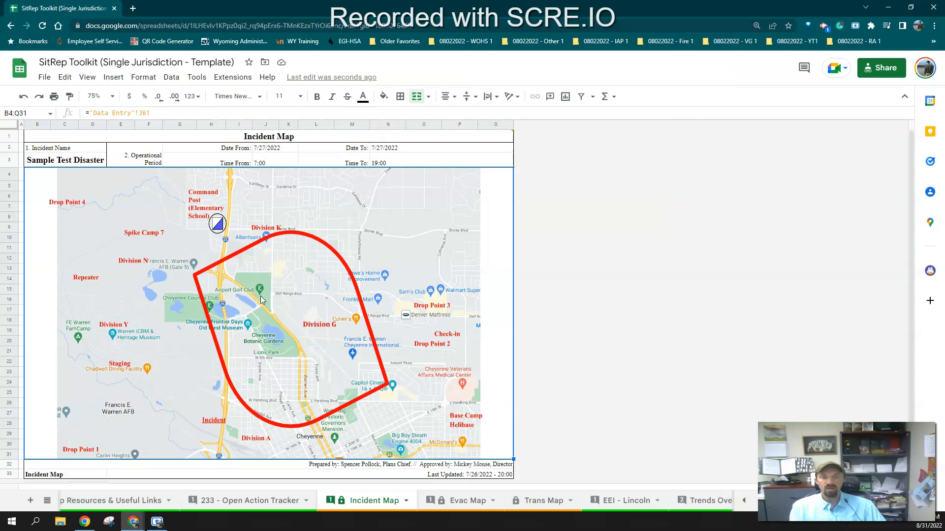
Open the print preview of the Incident Map sheet and snip the map page with the Snipping Tool
click(270, 258)
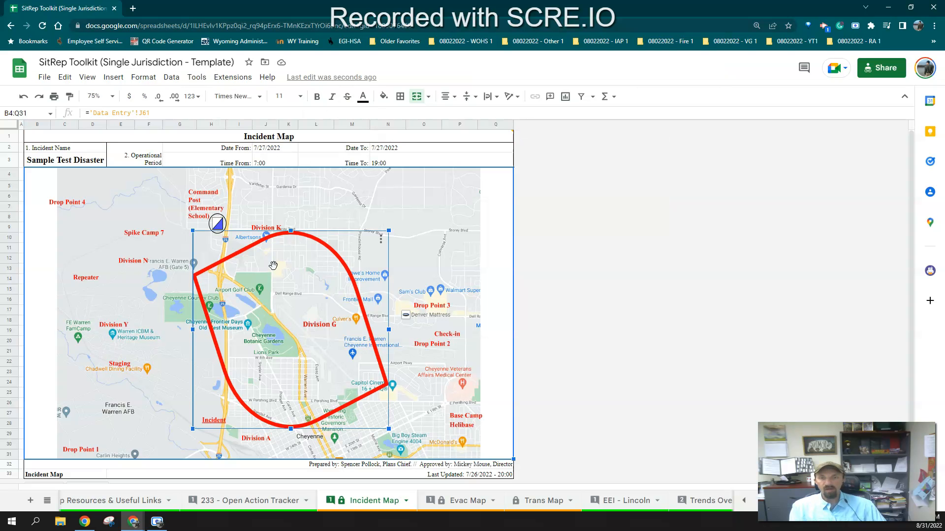
click(604, 330)
key(ctrl+p)
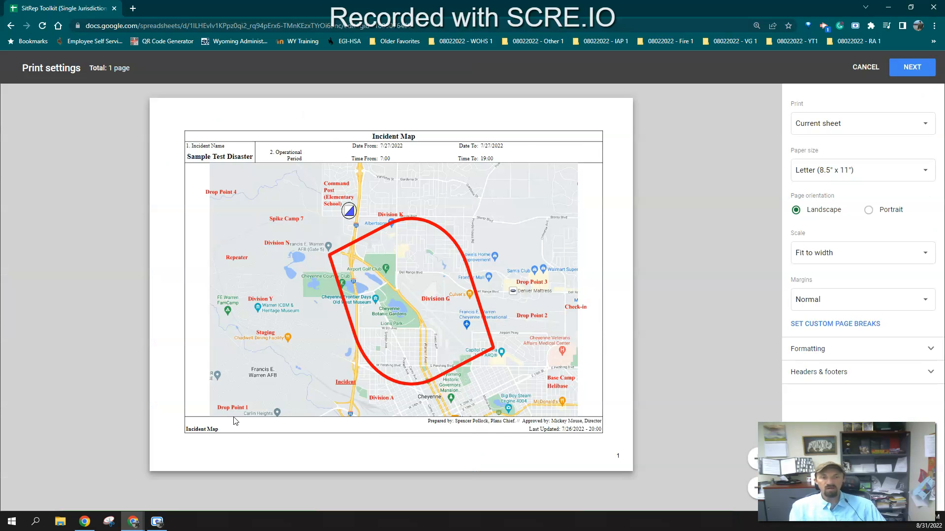
click(109, 525)
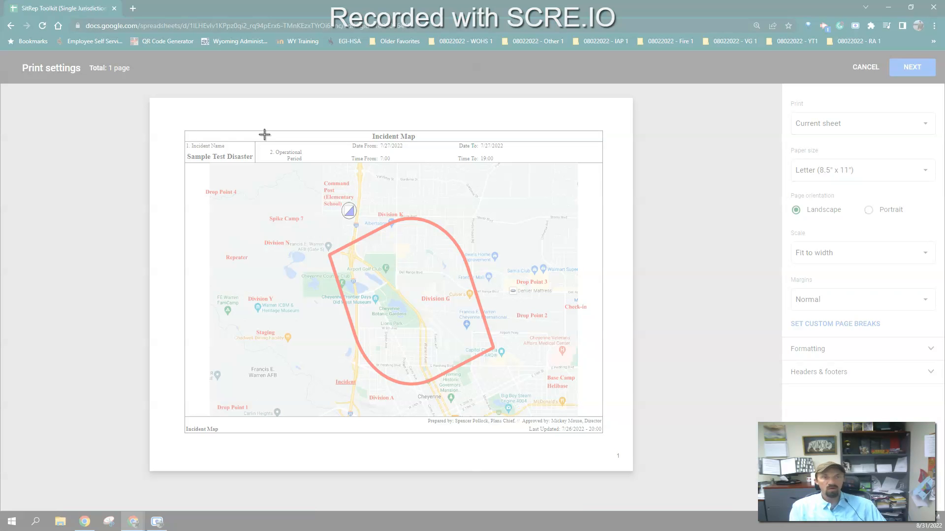
drag(181, 127, 606, 436)
Save the snip as "Final incident map" in Downloads, then close the Snipping Tool and the print preview
click(144, 55)
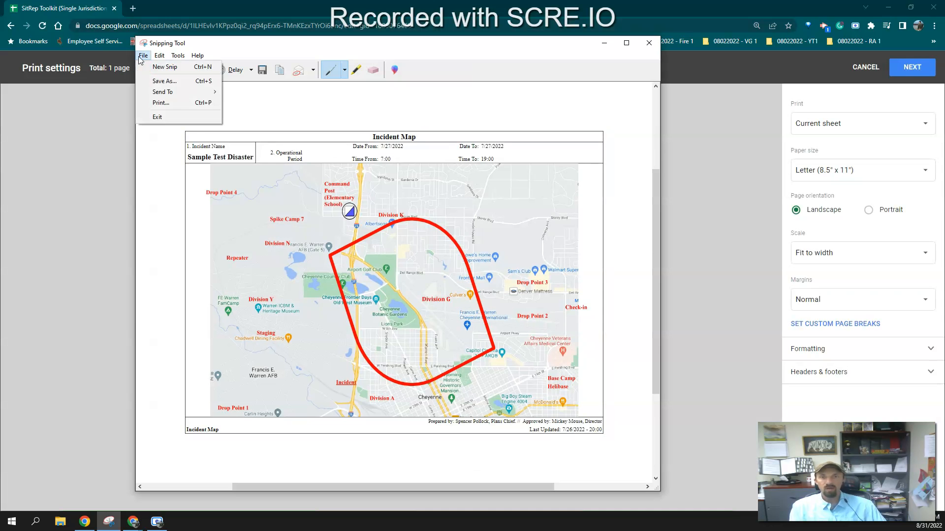
click(157, 81)
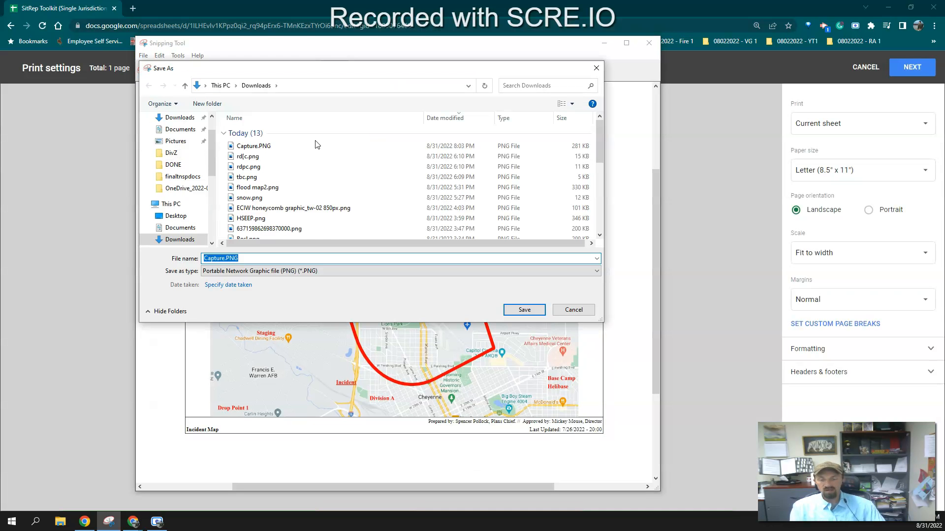
text(Final )
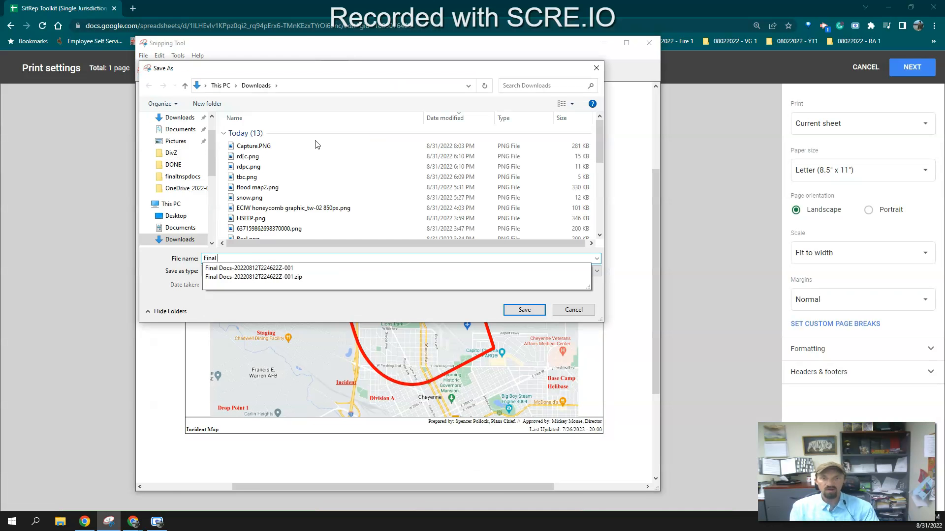
text(E)
text(ncident map)
key(Return)
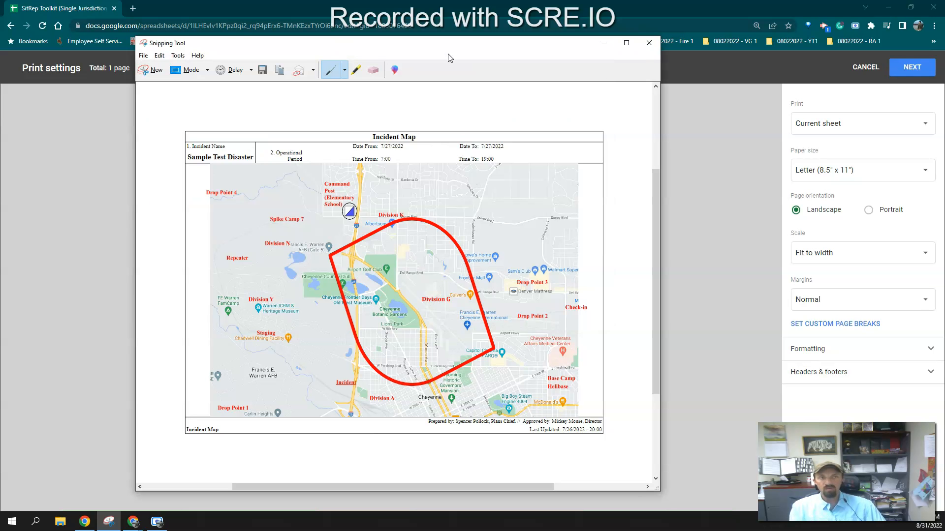
click(648, 44)
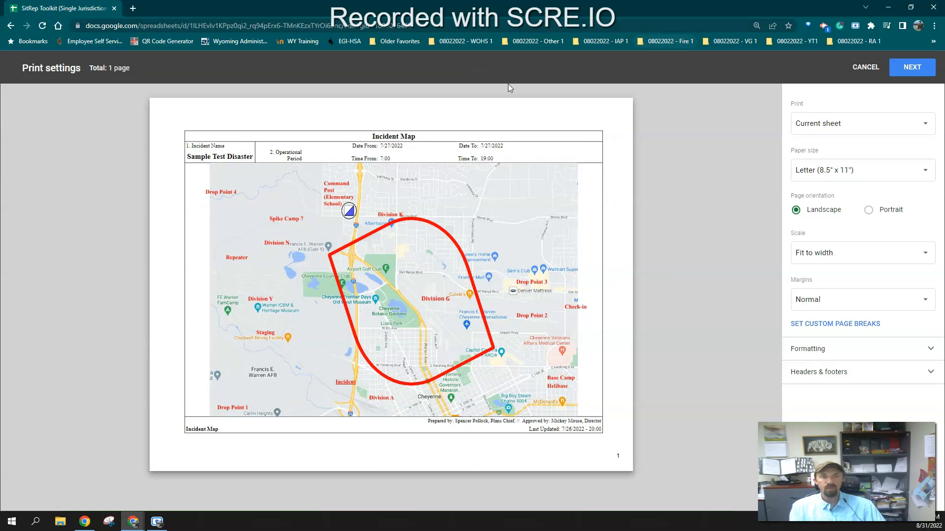
key(Escape)
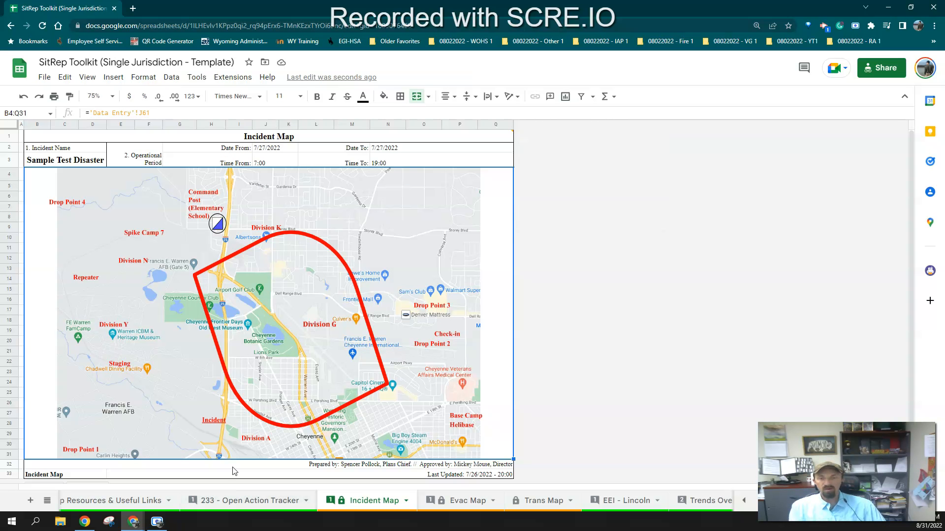
Insert the Final incident map.PNG image into the Incident Map (Final) cell on the Data Entry sheet
scroll(250, 507, up, 10)
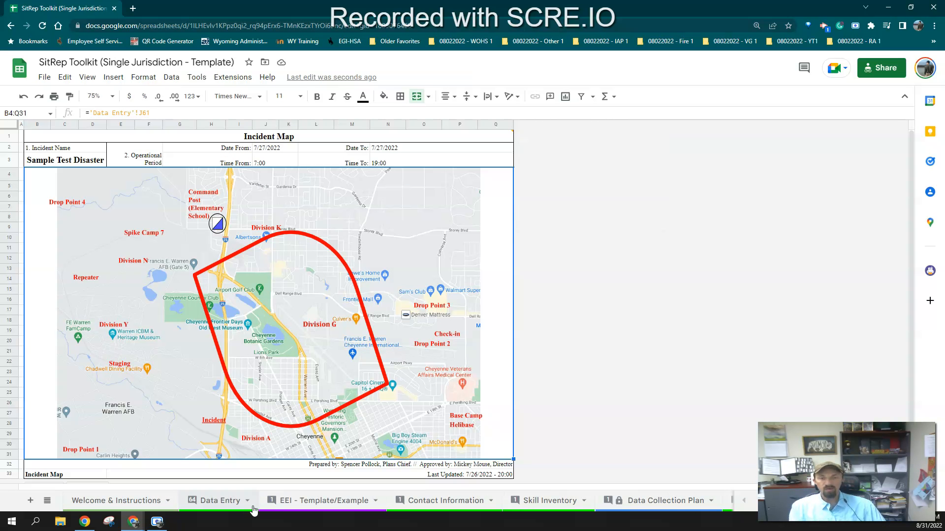
click(217, 506)
click(213, 330)
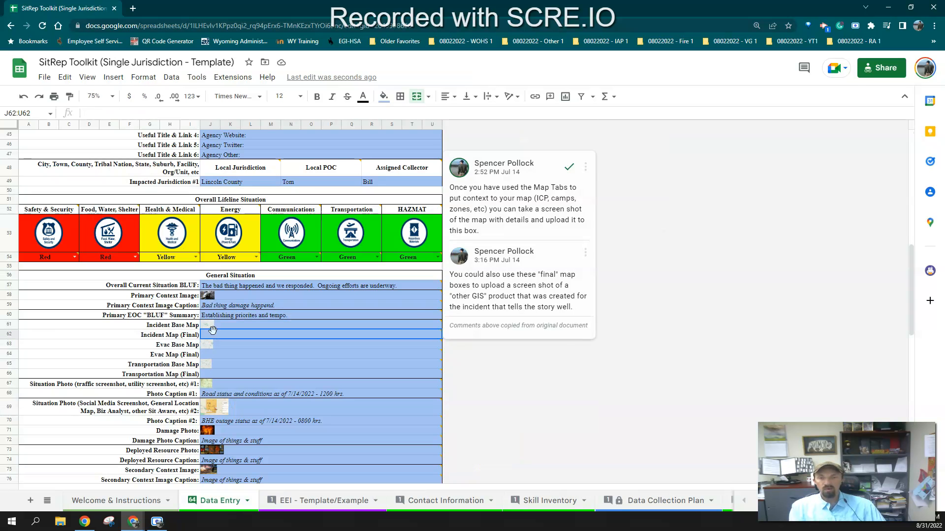
click(113, 77)
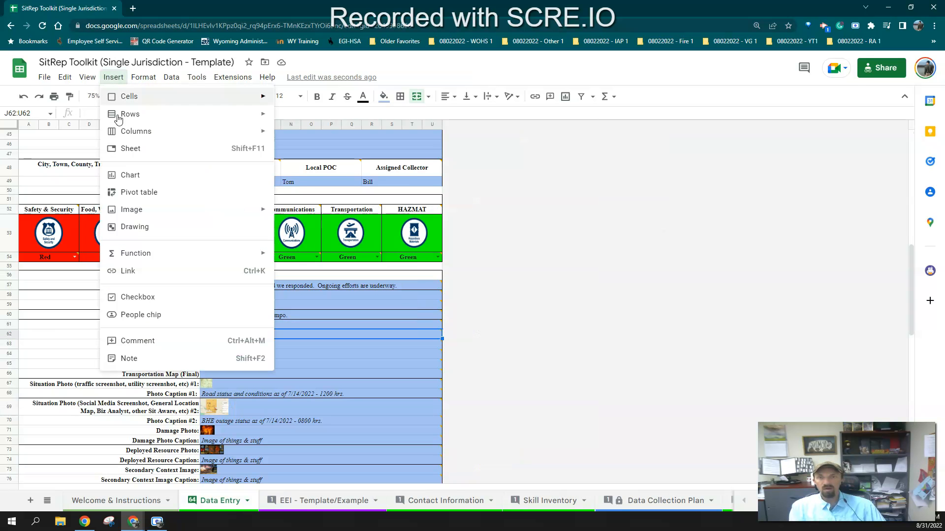
mouse_move(121, 210)
click(318, 216)
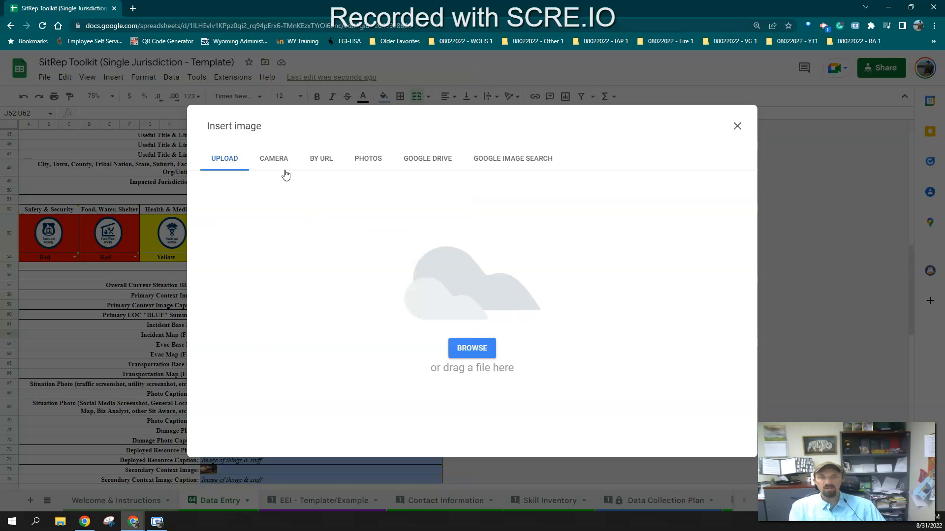
click(471, 347)
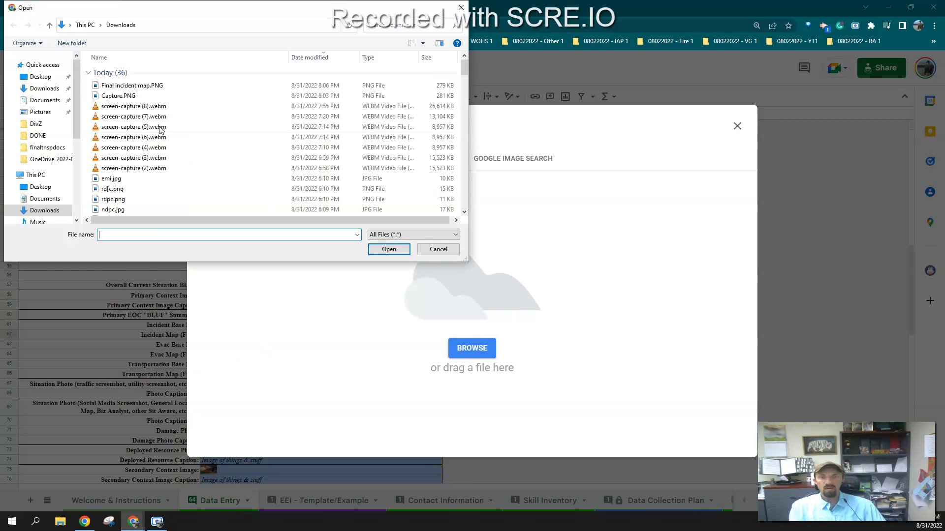
click(131, 88)
click(386, 250)
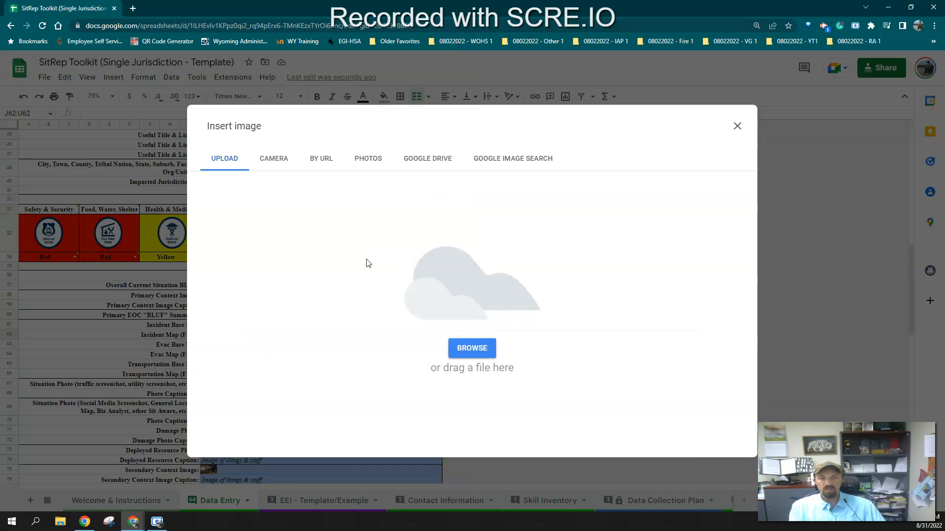
Browse the 11x17 SitRep Placemat sheets to review how the maps and images appear
scroll(440, 501, down, 10)
scroll(440, 501, down, 5)
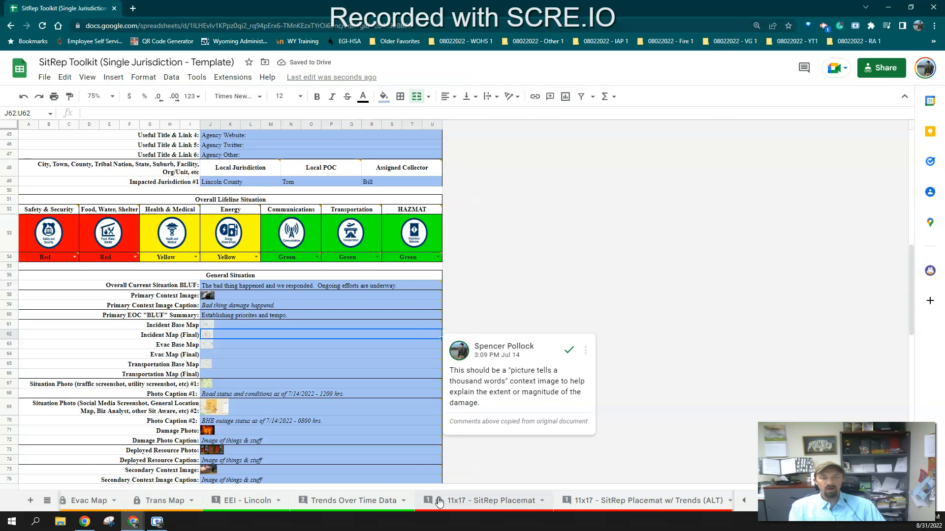
click(439, 501)
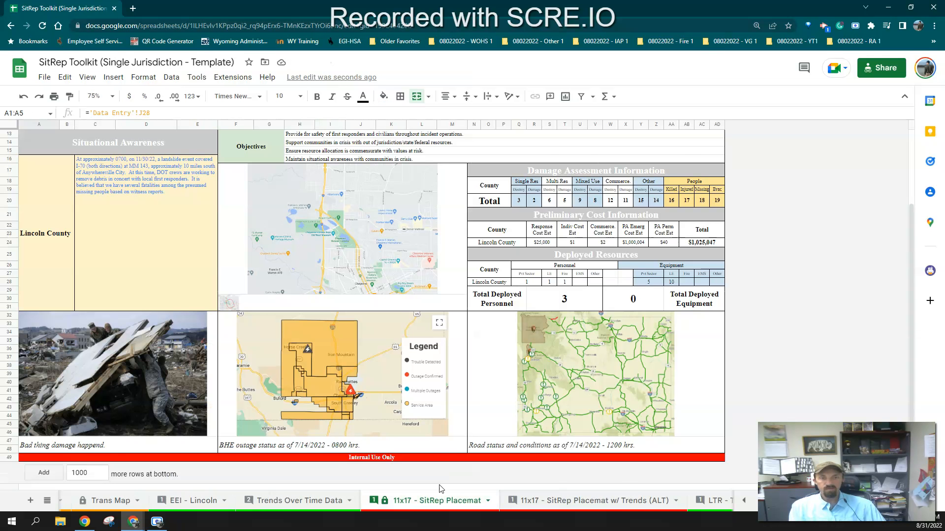
click(530, 502)
scroll(529, 505, down, 2)
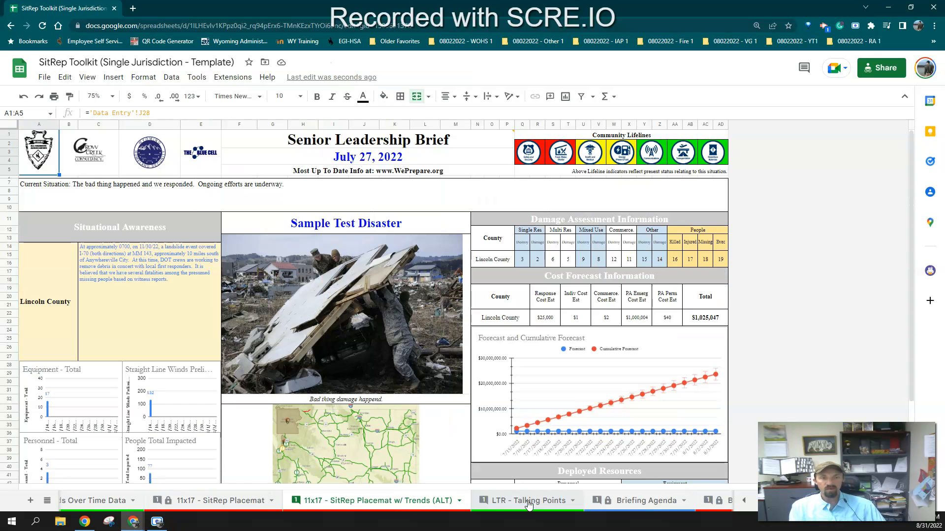
Open the Briefing Packet sheet and scroll down to its Maps section showing the Incident Map (Final)
click(529, 504)
click(541, 506)
click(620, 506)
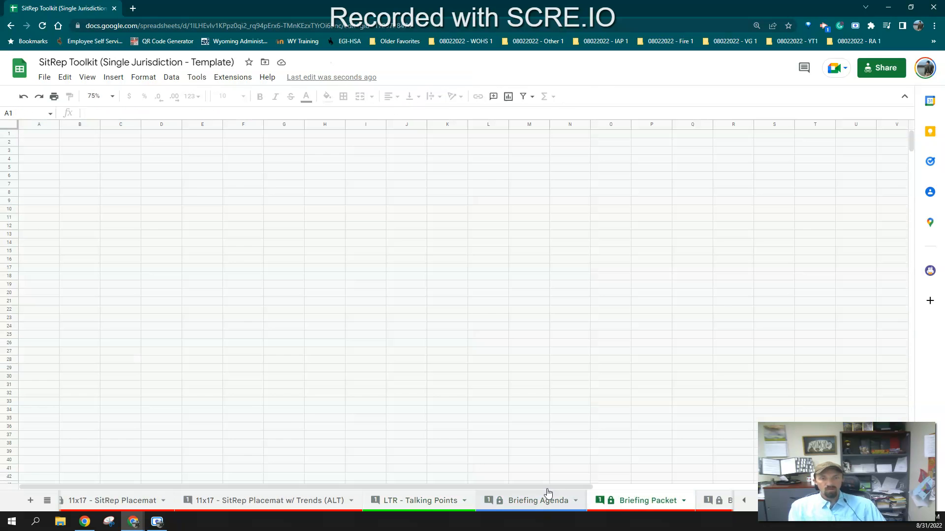
scroll(344, 392, down, 10)
scroll(339, 394, down, 15)
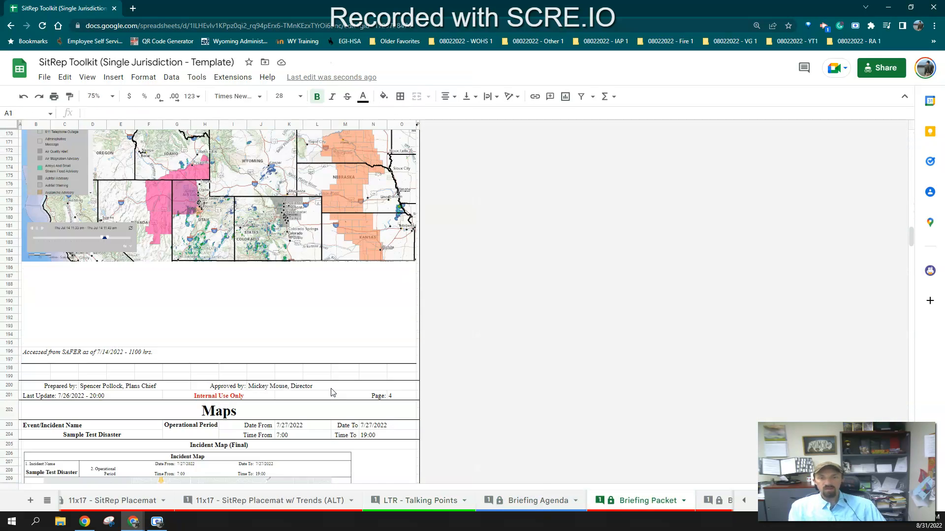
scroll(332, 392, down, 4)
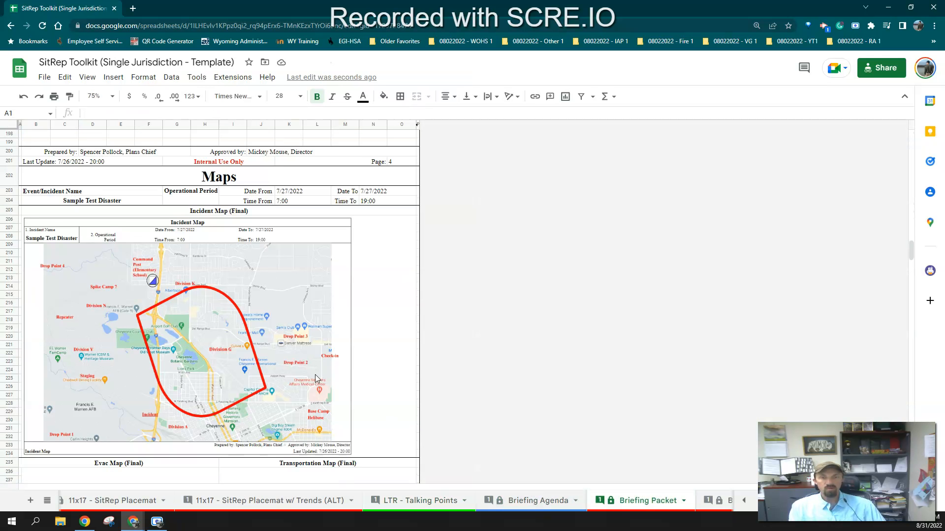
scroll(608, 506, down, 3)
Open the Briefing sheet and scroll through its pages
click(584, 505)
scroll(412, 335, down, 10)
scroll(401, 337, down, 15)
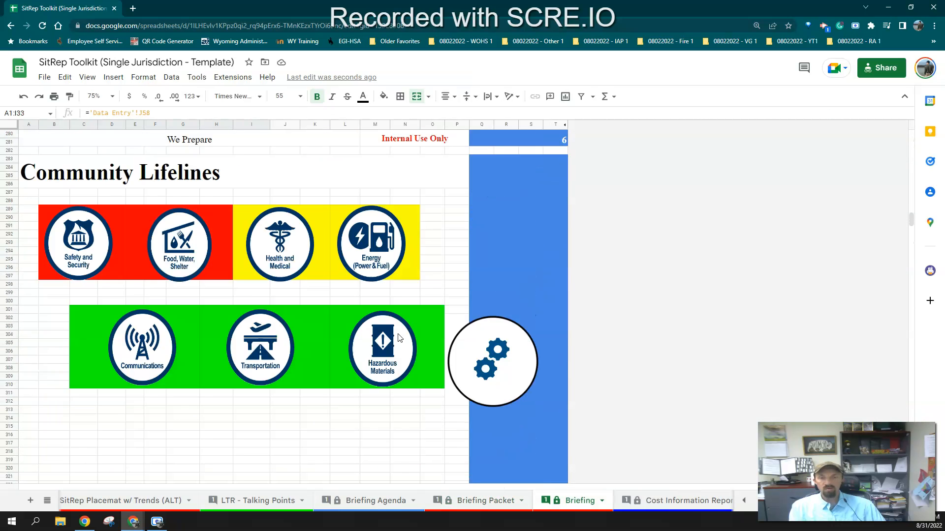
scroll(400, 338, down, 10)
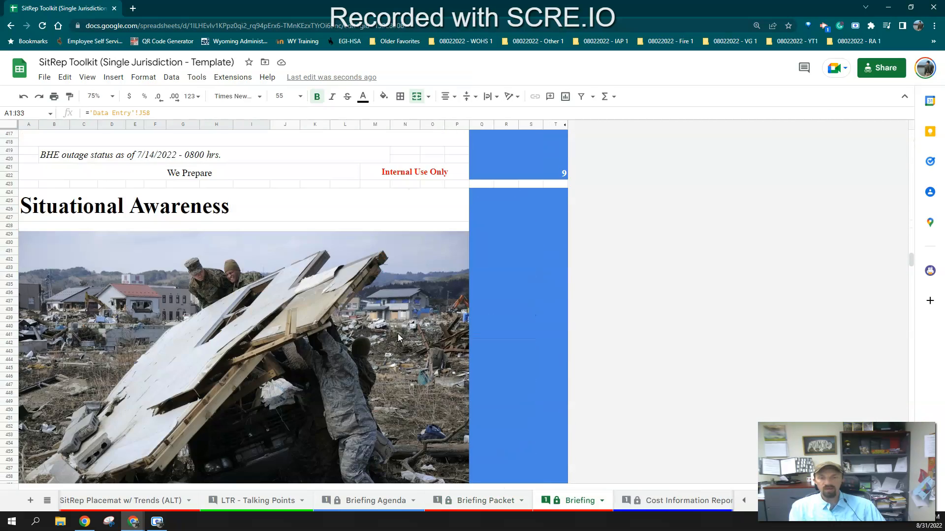
Scroll through the Briefing sheet to review its Incident Map page
scroll(397, 338, down, 10)
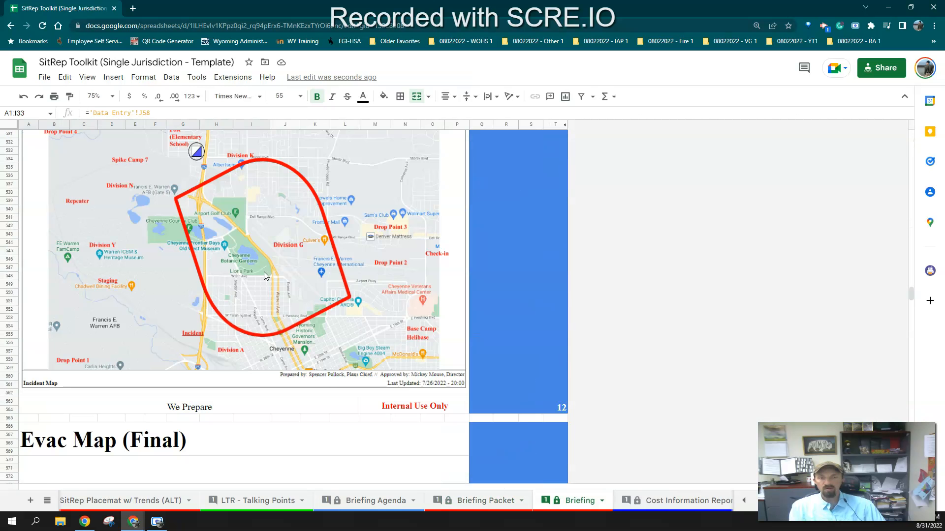
scroll(311, 292, up, 2)
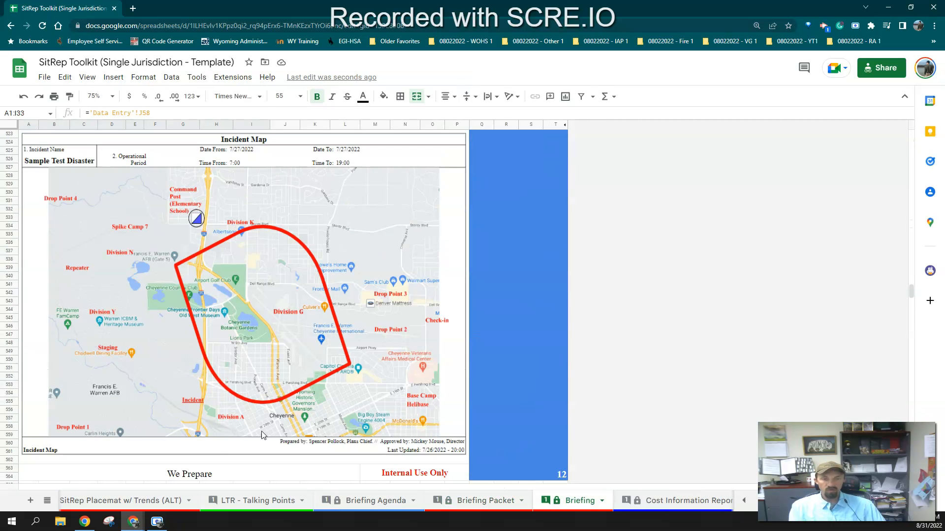
scroll(336, 502, up, 5)
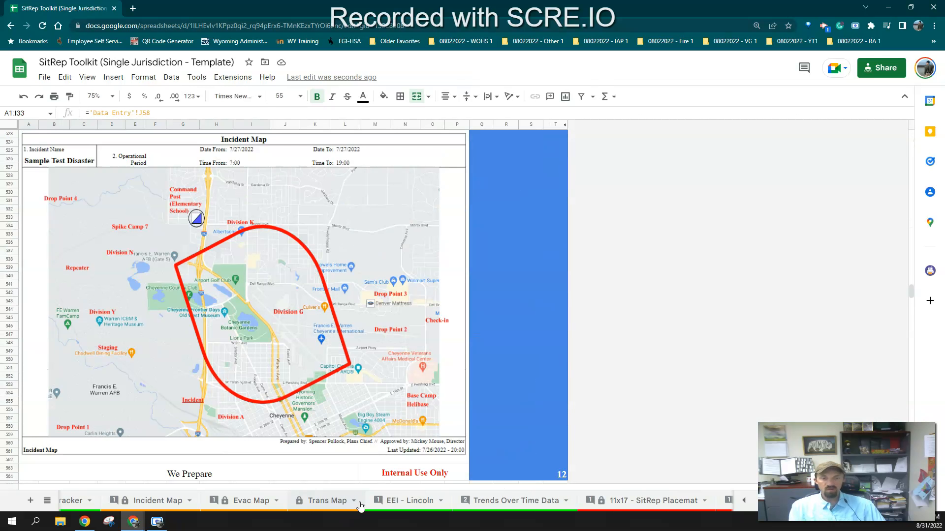
scroll(332, 502, up, 1)
Open the Incident Map sheet and try exporting it as a PDF from the print settings
click(229, 500)
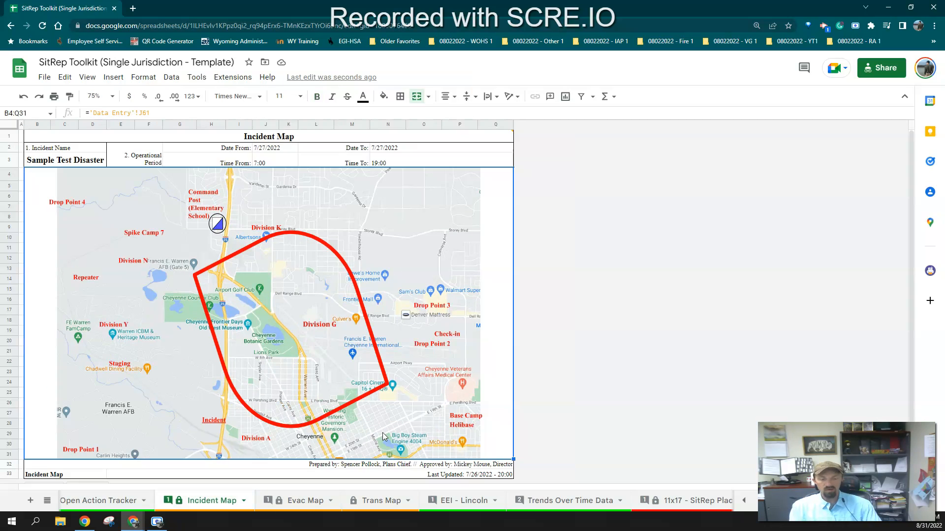
key(ctrl+p)
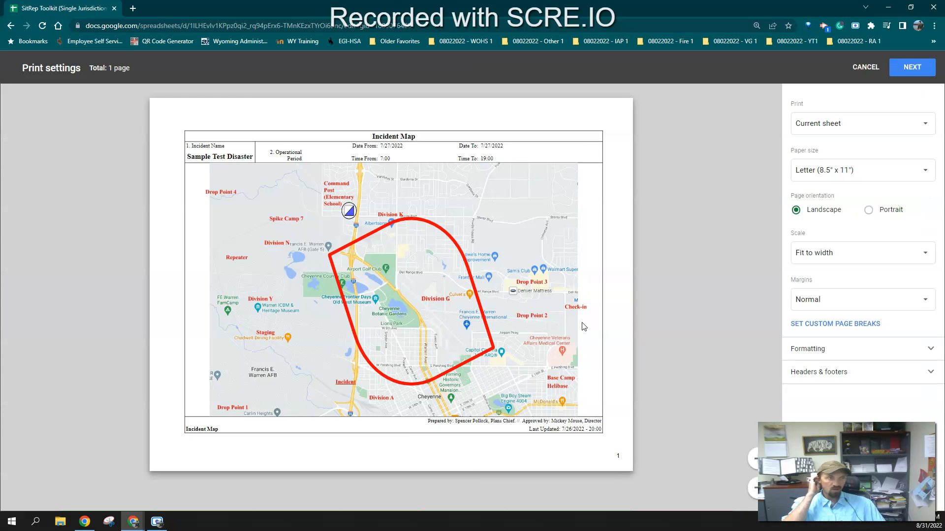
click(850, 174)
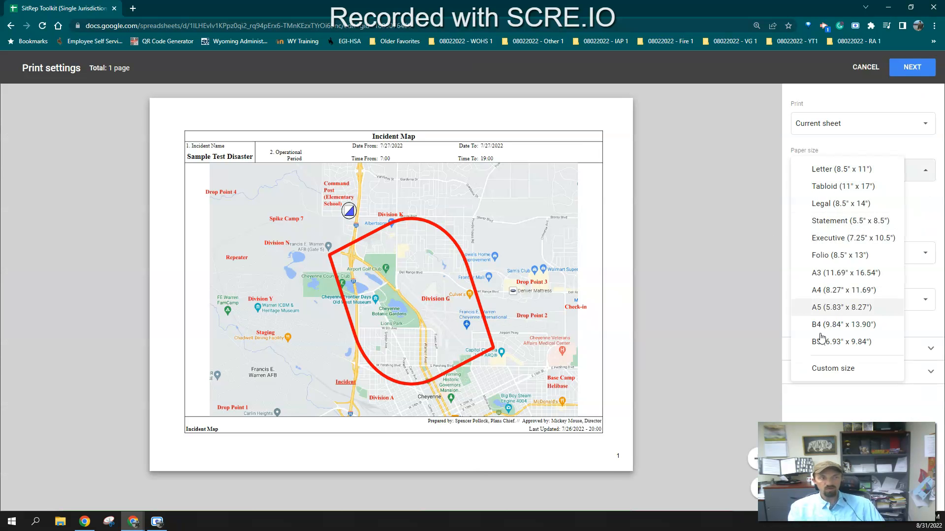
click(751, 339)
click(845, 128)
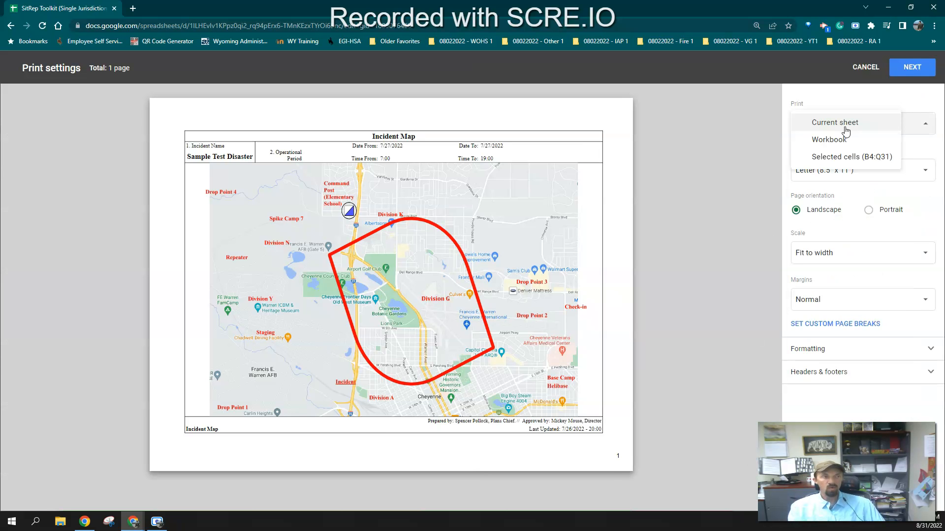
click(845, 129)
click(912, 67)
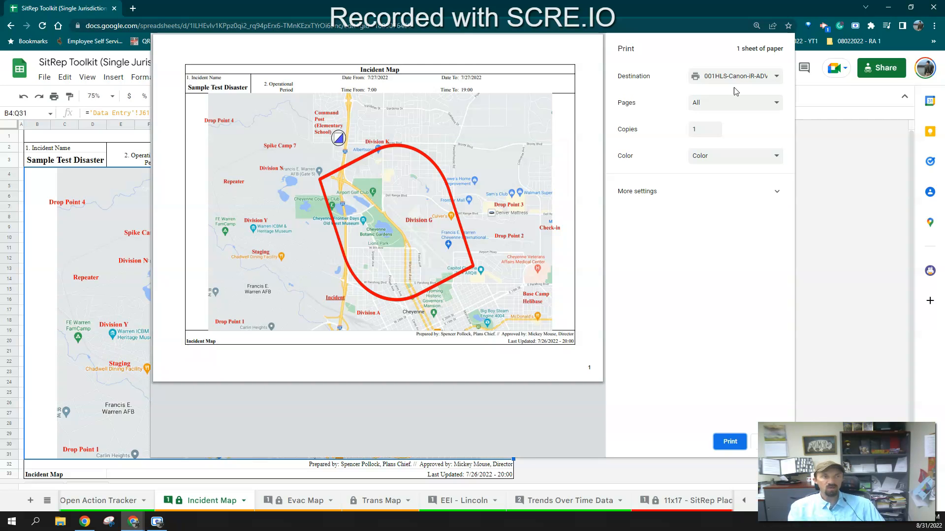
click(733, 77)
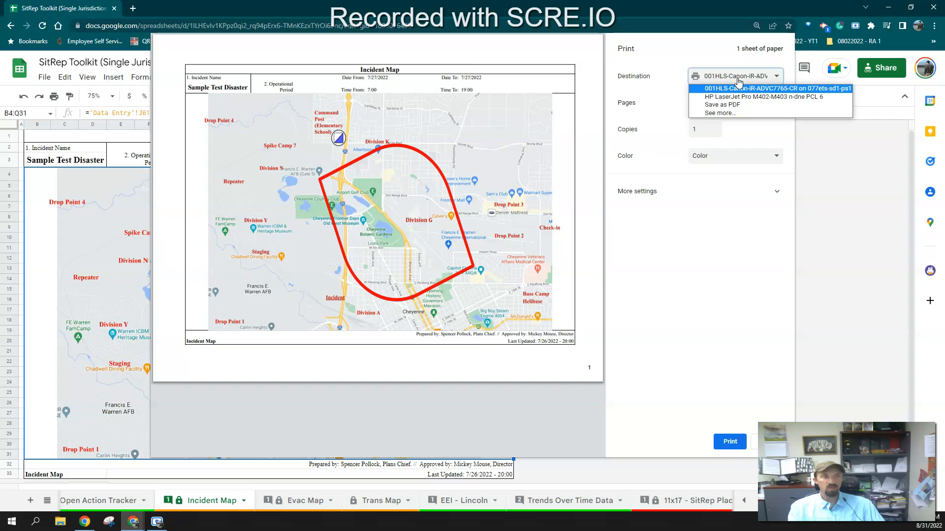
click(734, 106)
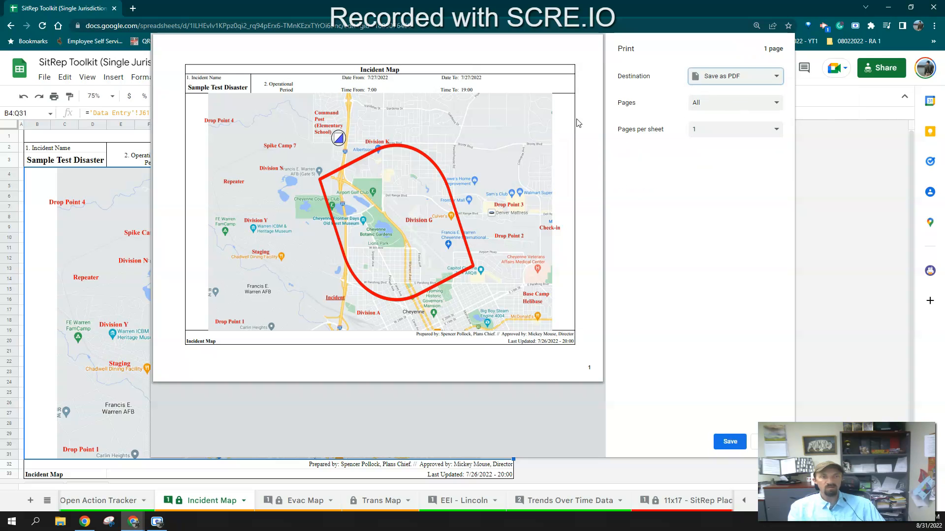
click(729, 441)
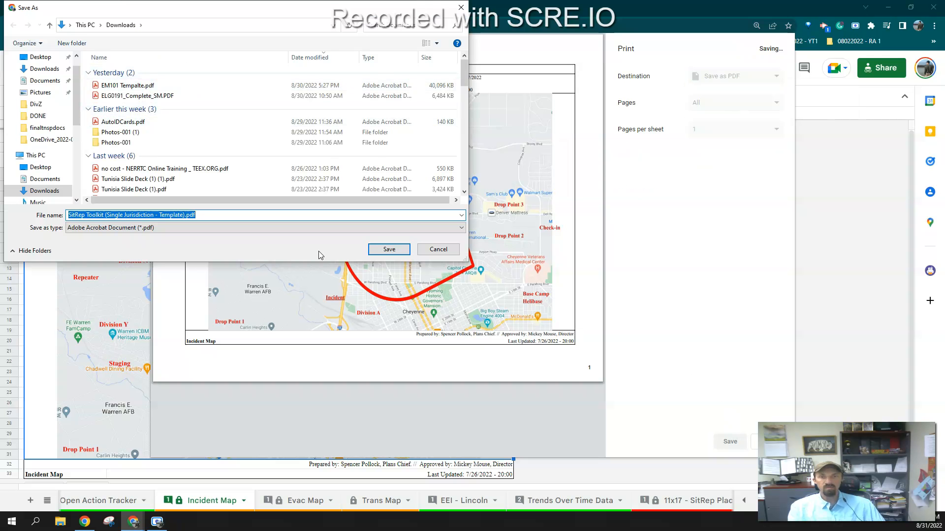
click(447, 249)
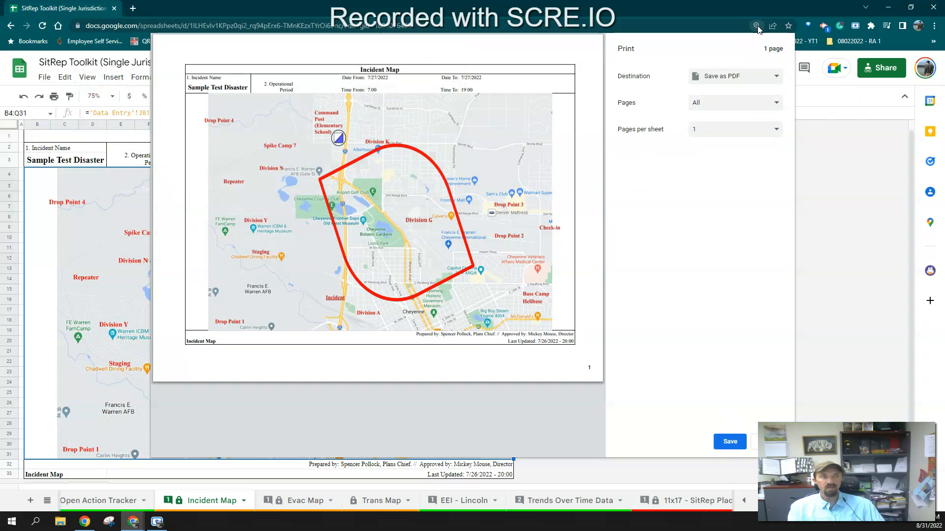
click(755, 441)
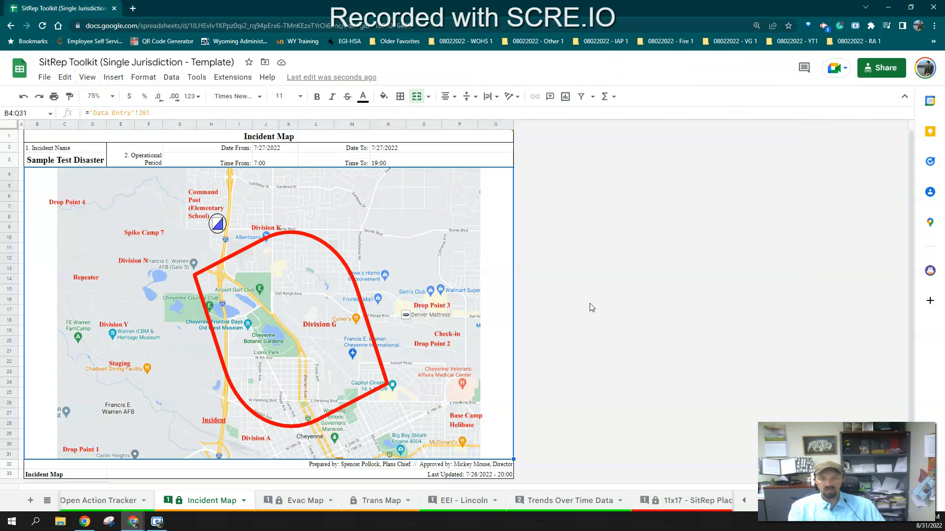
Open the yellow circle drawing on the Evac Map sheet in the drawing editor and close it
click(298, 500)
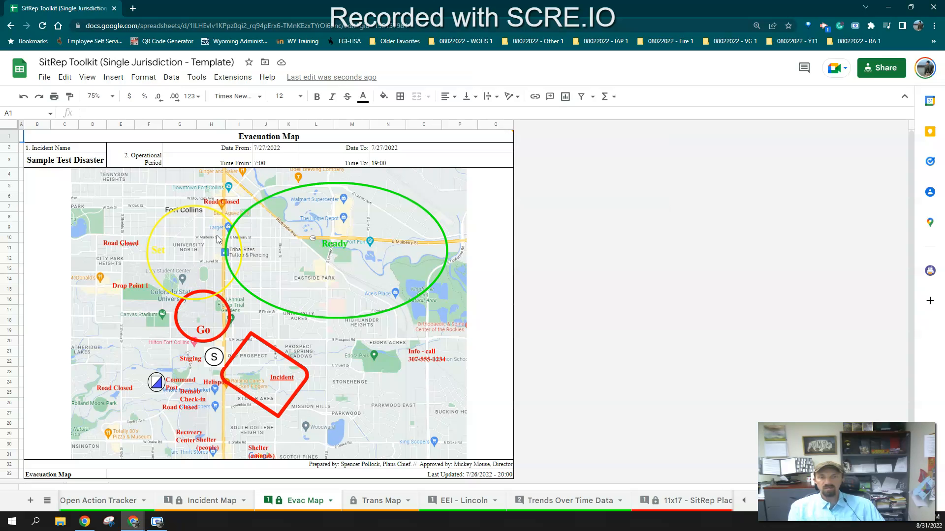
click(156, 250)
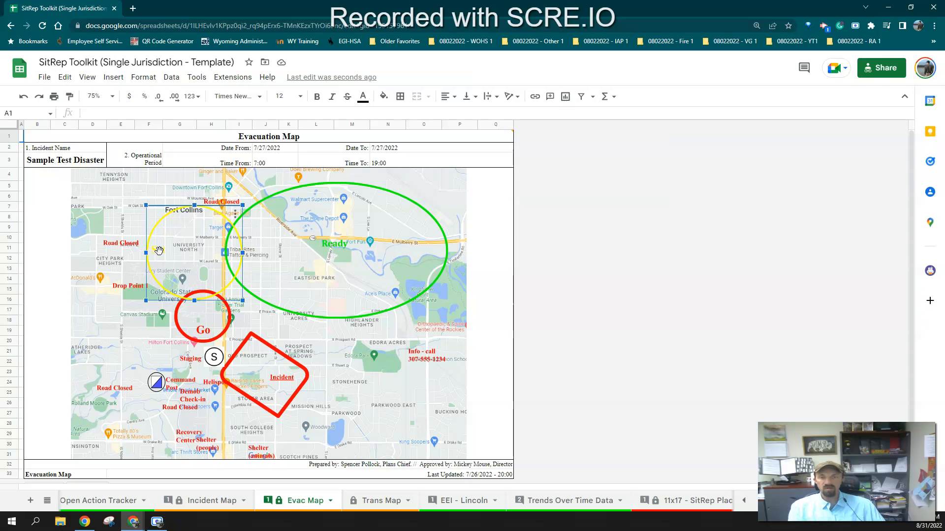
double_click(159, 251)
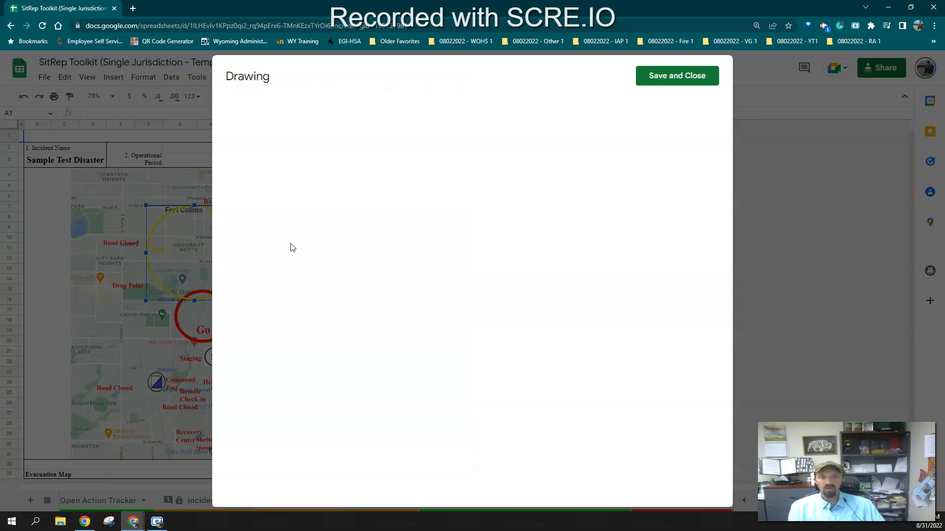
click(670, 88)
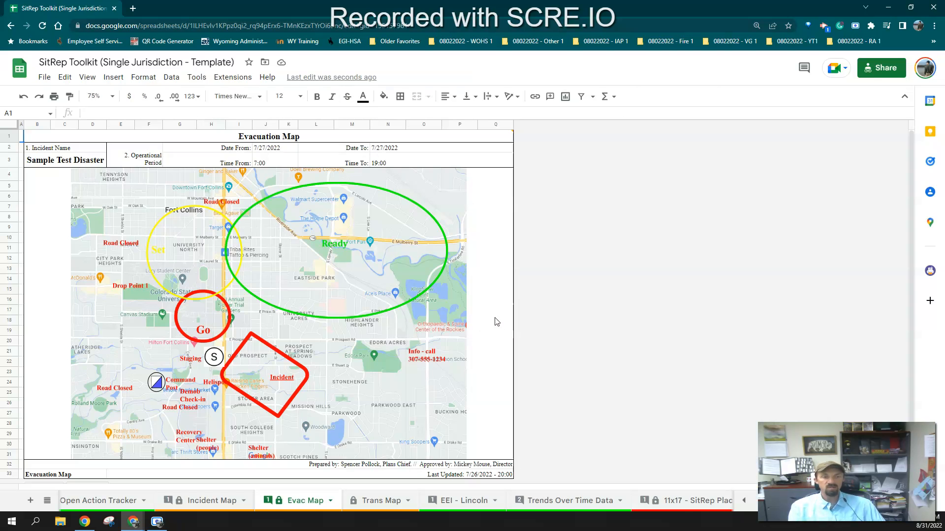
Move the Drop Point 4 label onto the map area on the Trans Map sheet
click(376, 501)
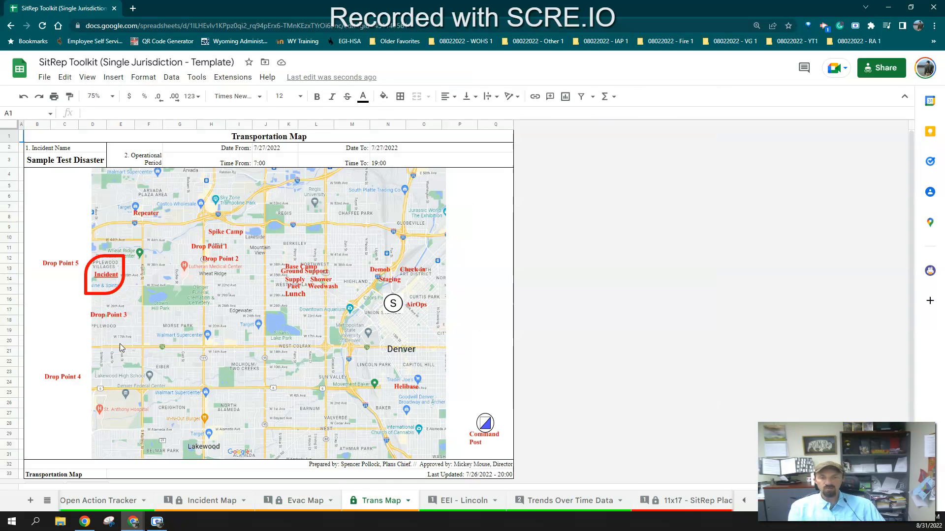
click(62, 379)
drag(71, 372, 243, 334)
click(310, 289)
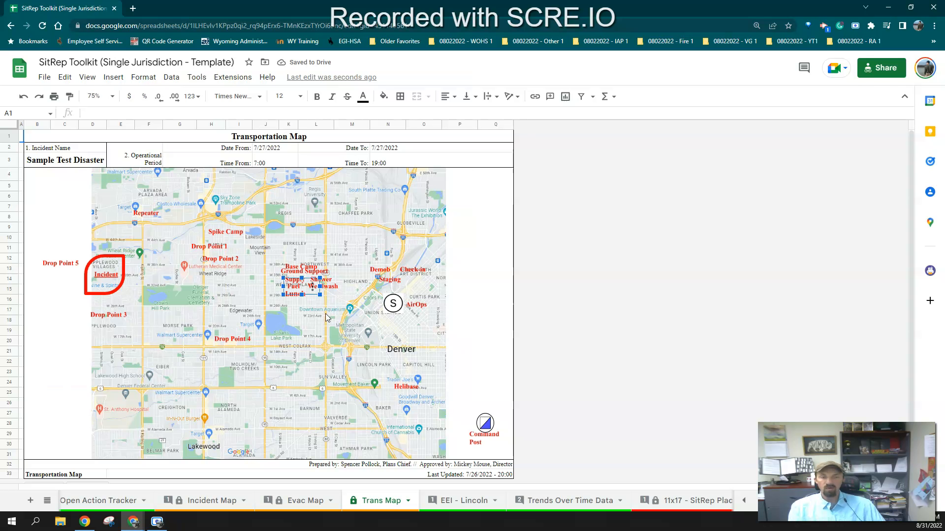
Duplicate the Trans Map sheet and rename the copy Super Map
click(407, 501)
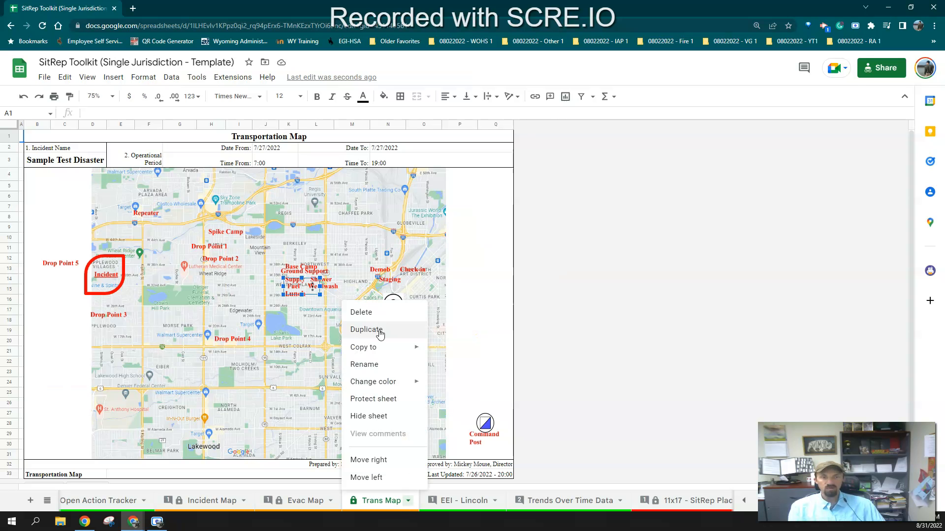
click(383, 335)
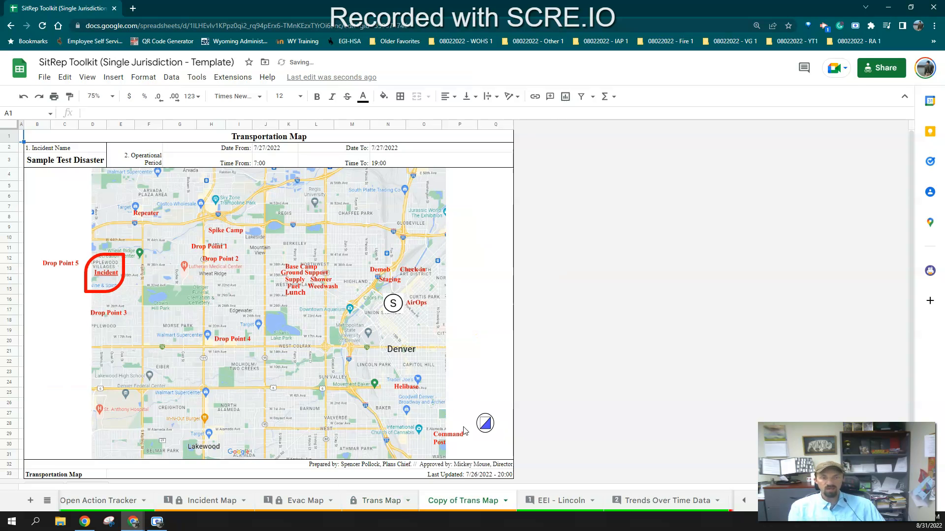
double_click(463, 501)
text(Super Map)
key(Return)
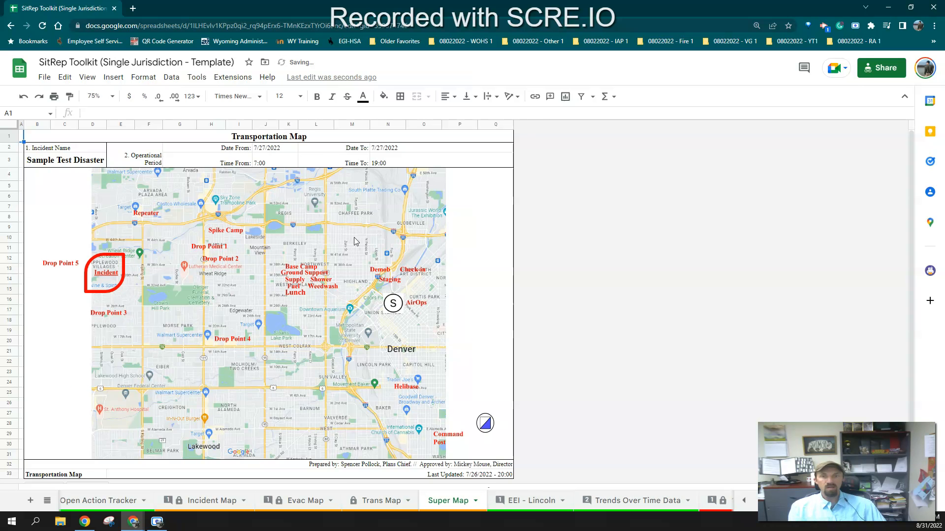
Retitle the copied sheet's header and footer label as Super Map
click(308, 137)
text(Super Map)
key(Return)
click(59, 476)
text(Super Map)
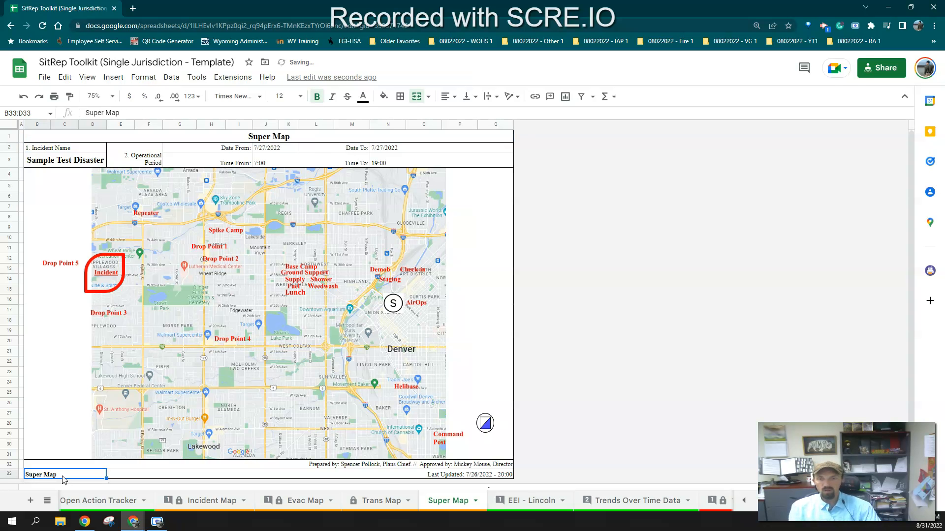
Clear the map image from the Super Map's map cell and choose to insert a new image in the cell
click(220, 383)
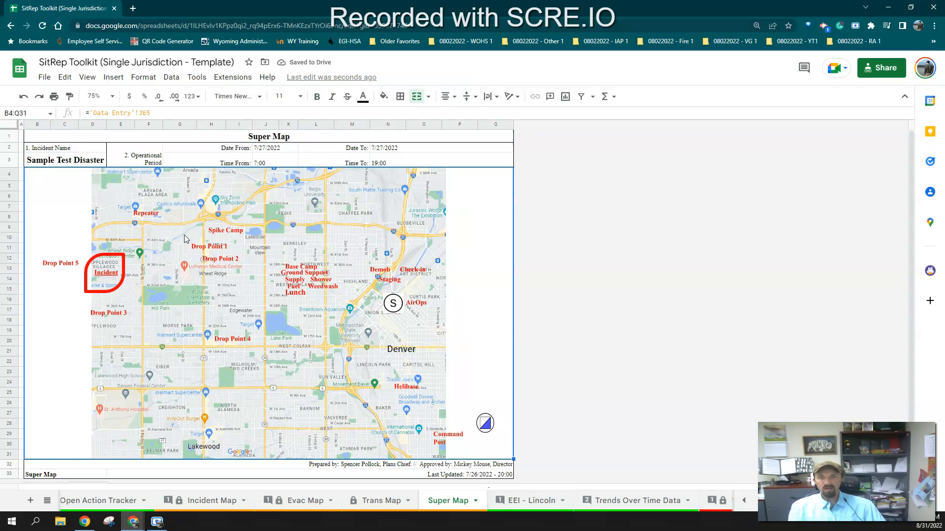
key(Delete)
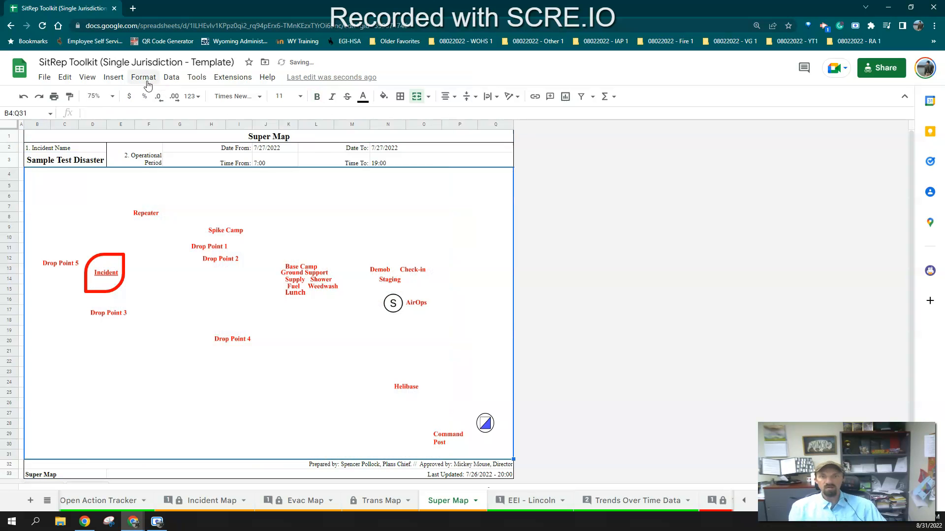
click(113, 78)
mouse_move(132, 209)
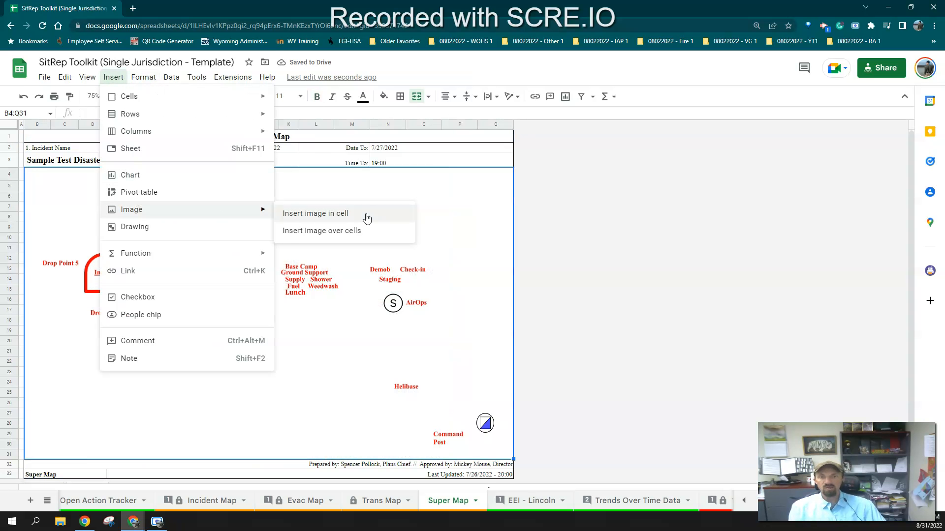
click(364, 217)
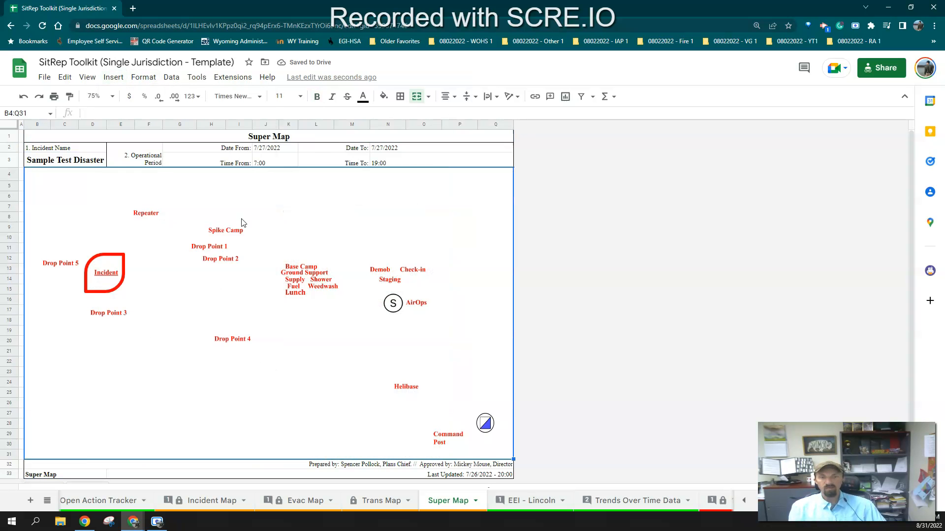
Delete the Super Map sheet
click(475, 501)
click(452, 314)
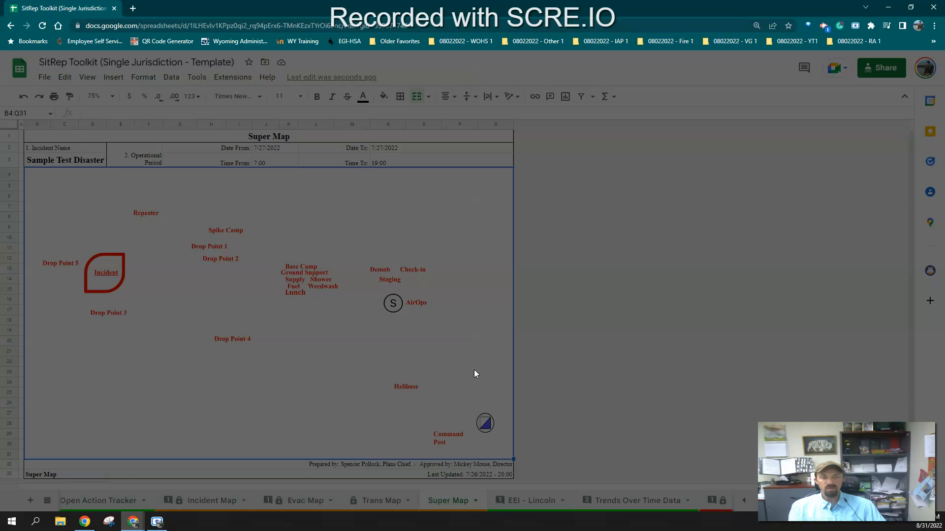
Open the Welcome & Instructions sheet and scroll down through its credits section
scroll(299, 503, up, 10)
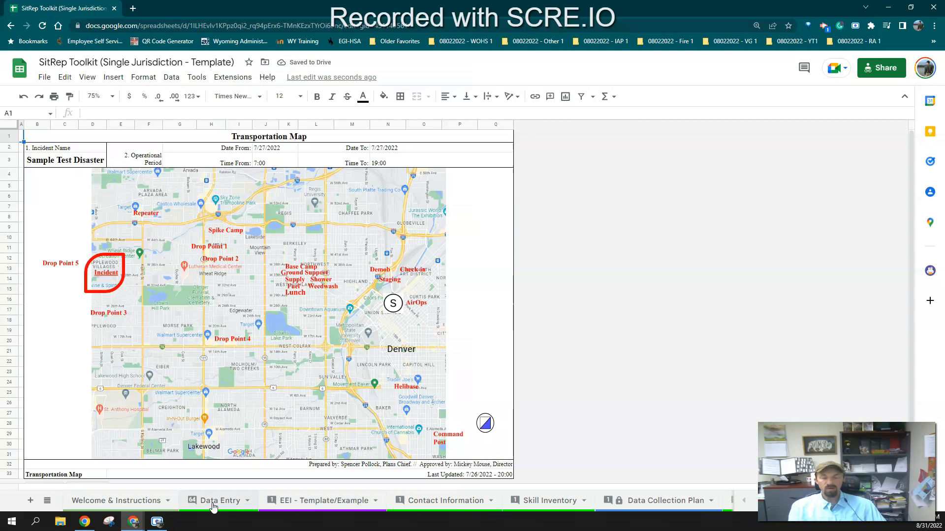
click(144, 505)
scroll(168, 442, down, 3)
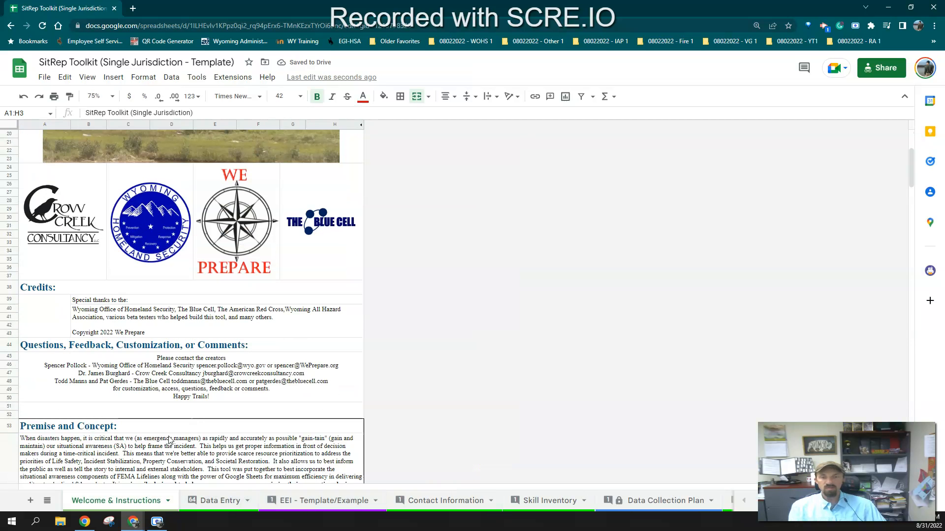